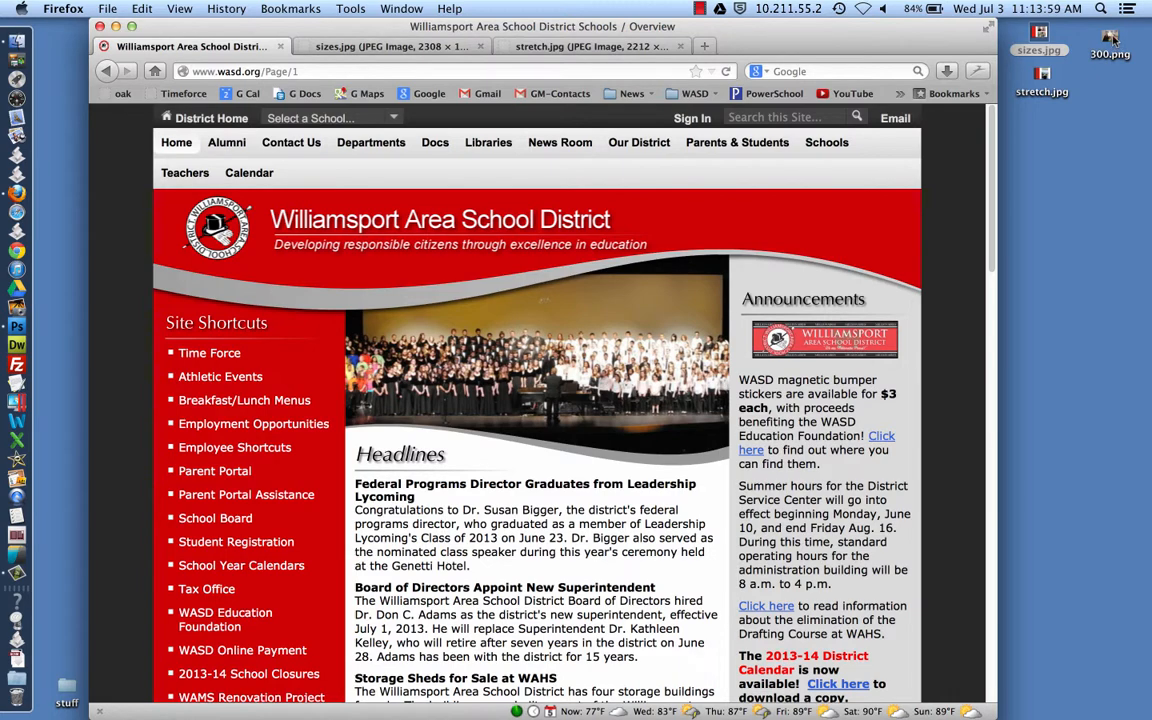
# Open the 300.png desktop file in Photoshop by dropping it on the Photoshop Dock icon
pyautogui.moveTo(1112, 38); pyautogui.dragTo(14, 326)
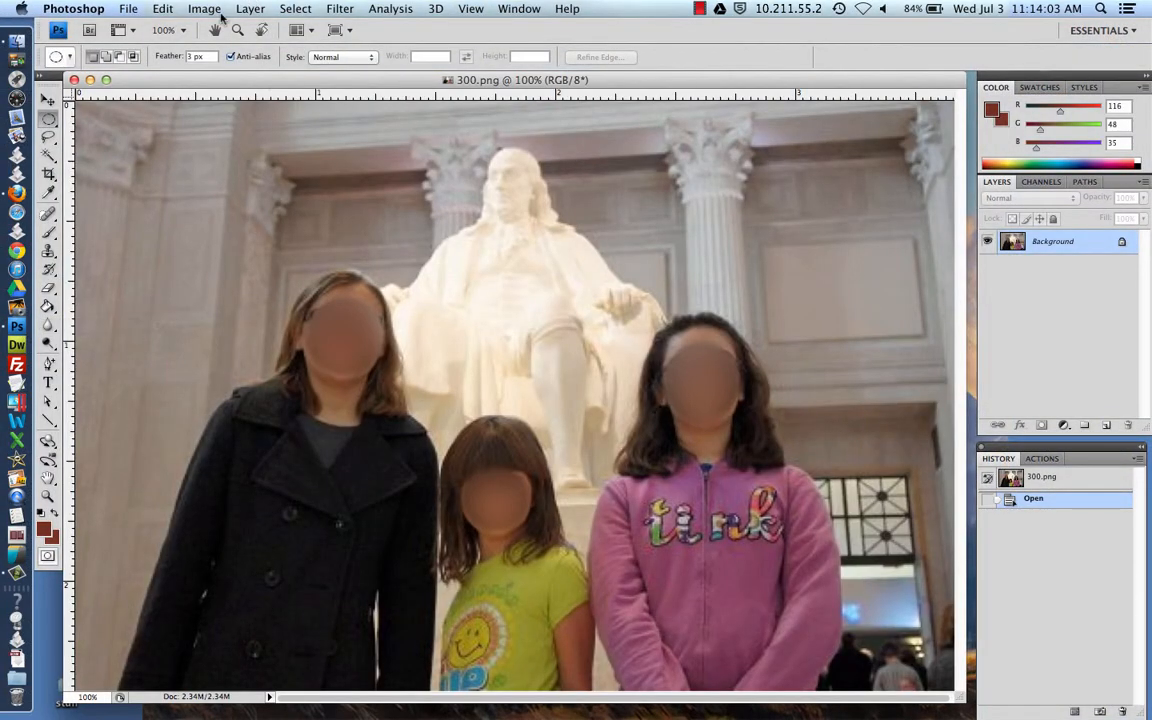
# Check 300.png's Image Size (1106 x 738 px at 300 pixels/inch), then return to Firefox
pyautogui.click(190, 11)
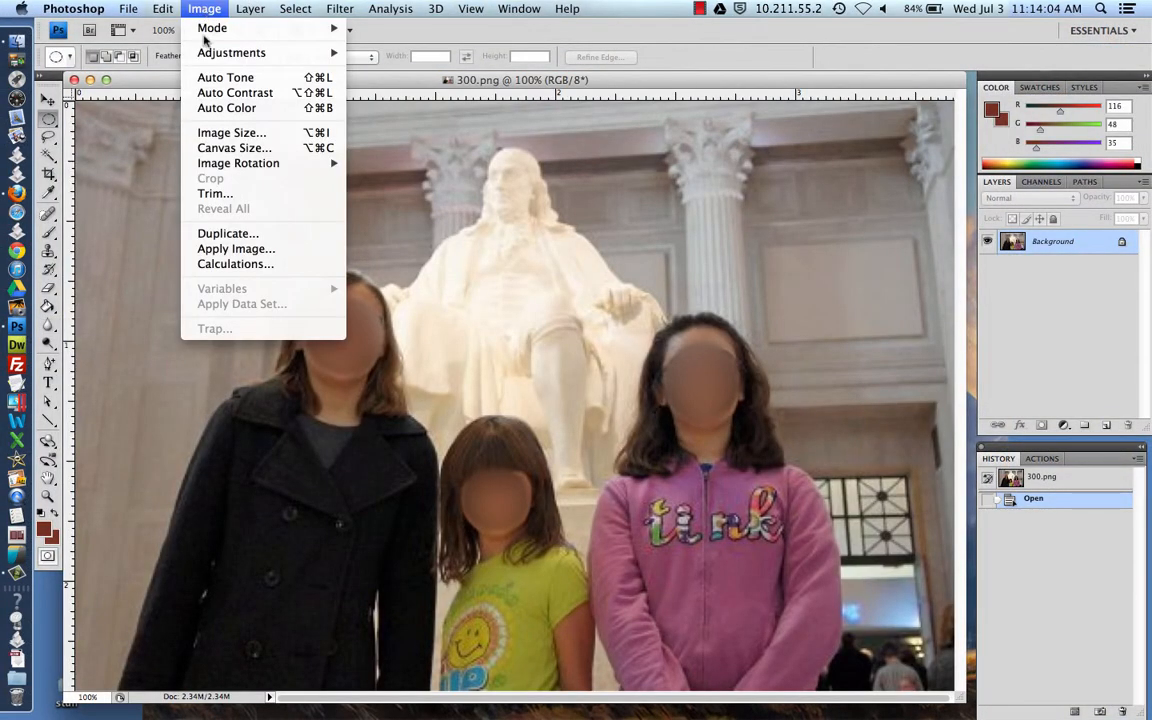
pyautogui.click(215, 135)
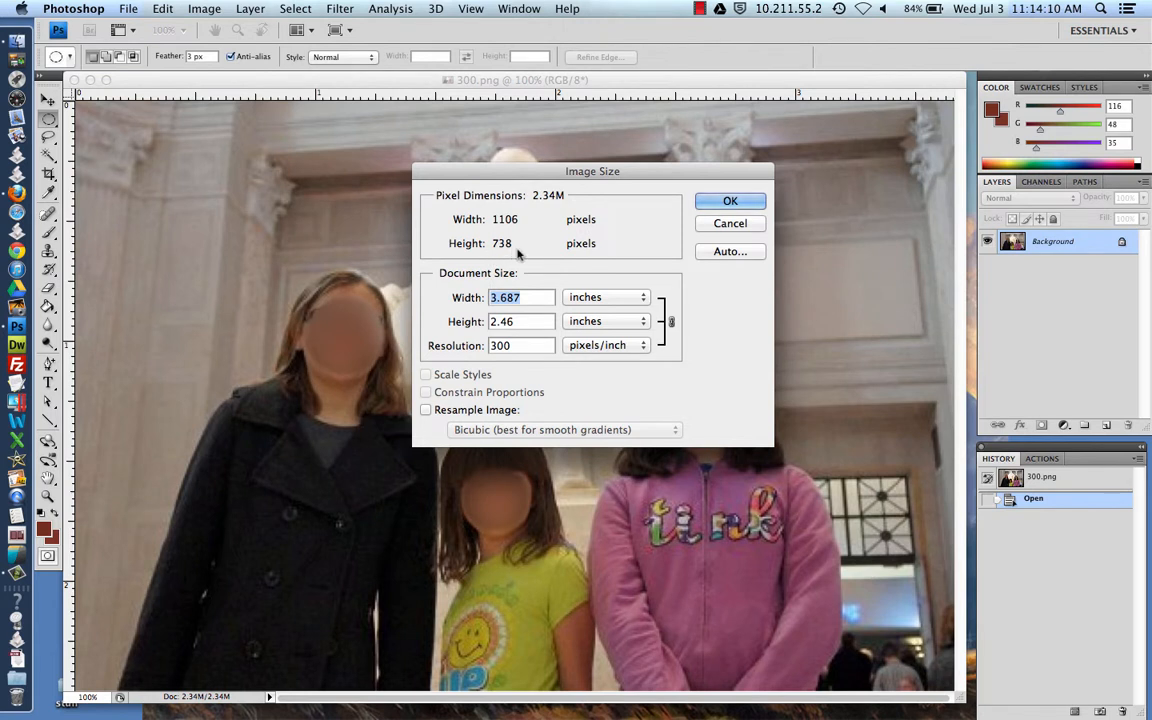
pyautogui.press('Tab')
pyautogui.press('Tab')
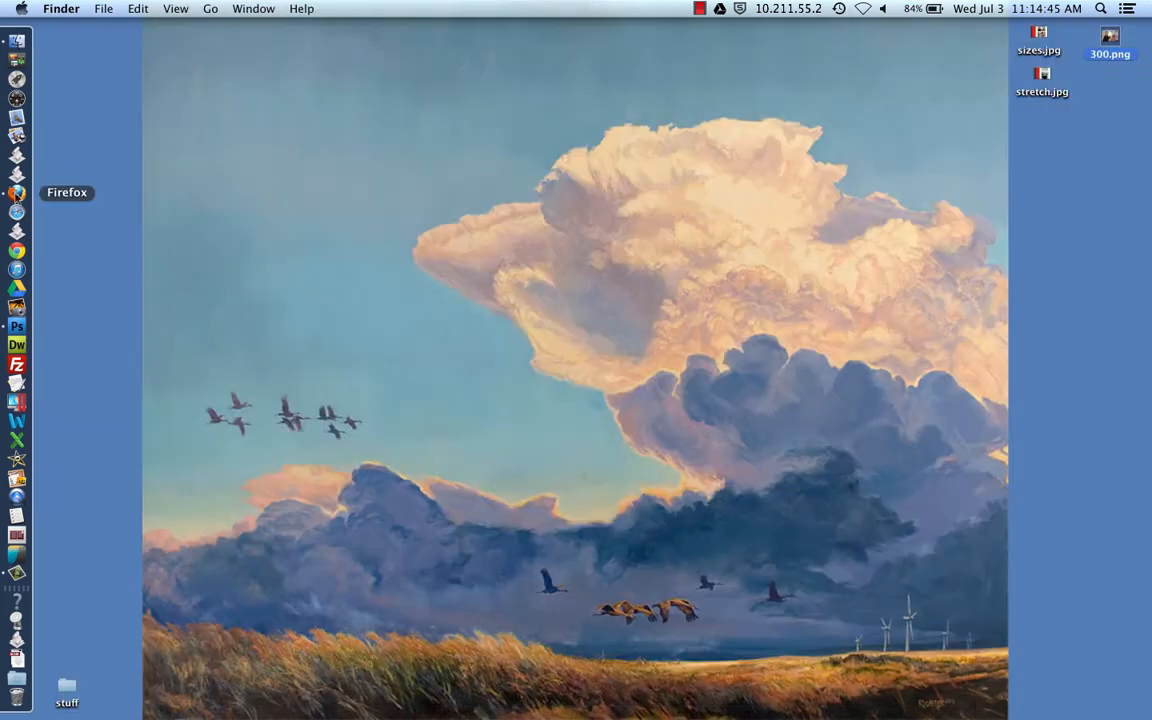
pyautogui.click(17, 178)
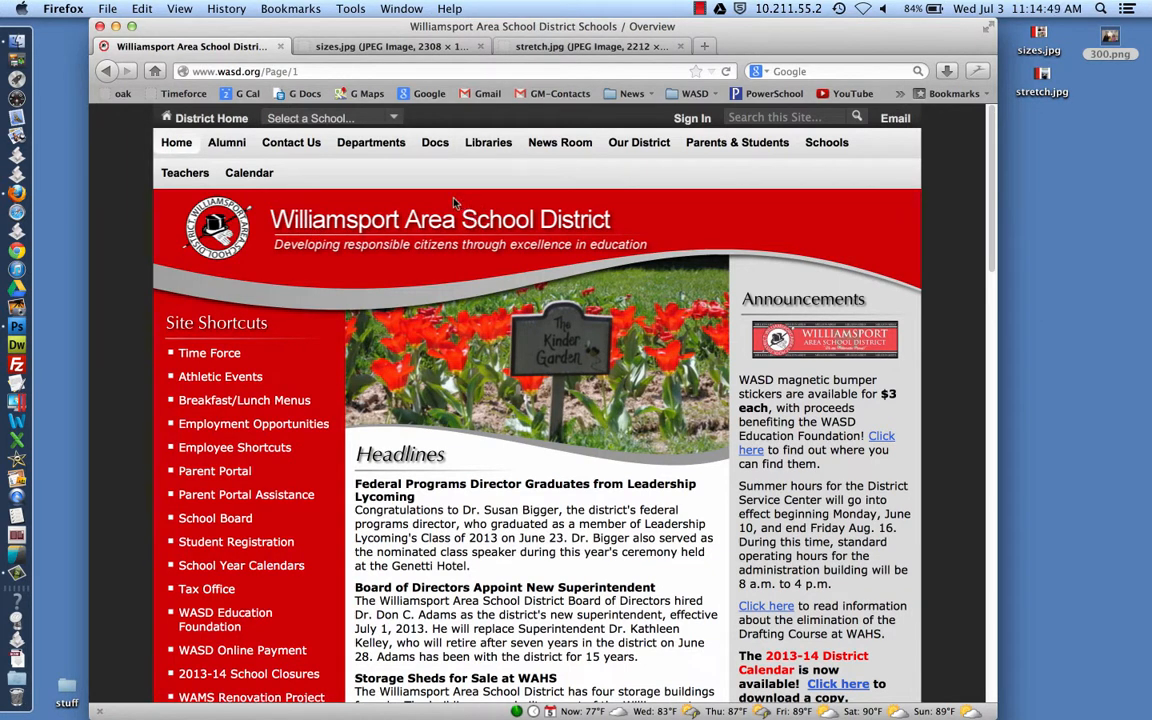
# Switch Firefox to the sizes.jpg tab showing the two example photos
pyautogui.click(404, 47)
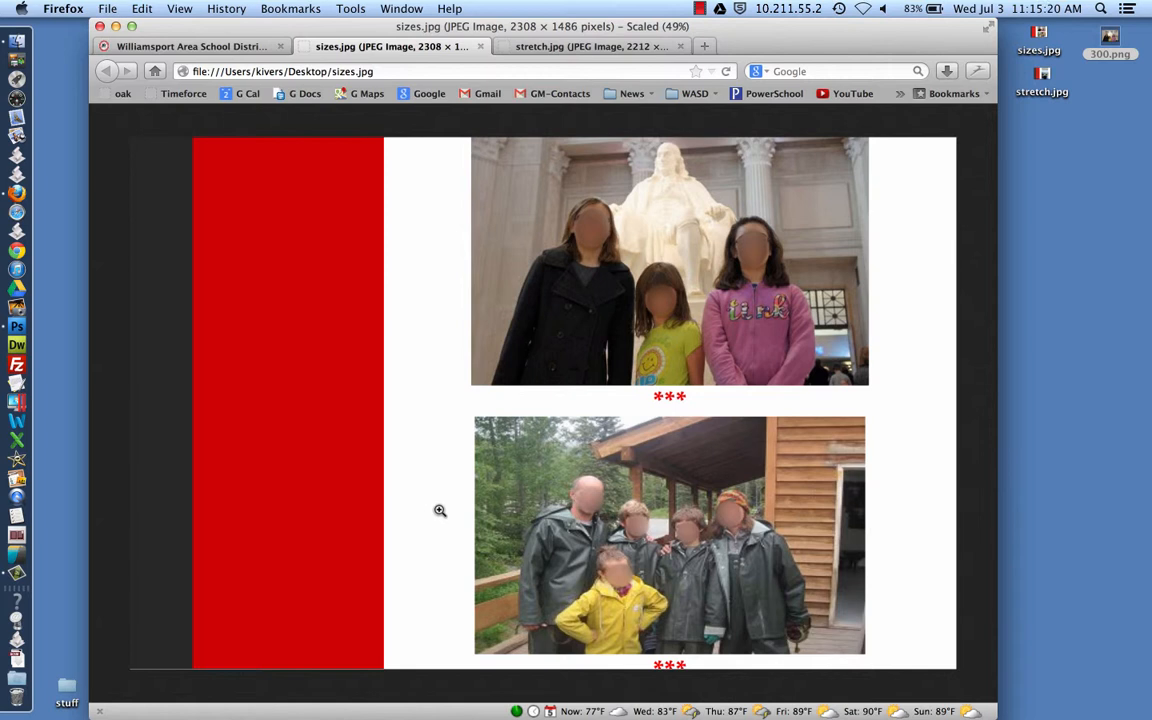
# Take a region screenshot of the lower photo in sizes.jpg and move the file down the desktop
pyautogui.press('super+shift+4')
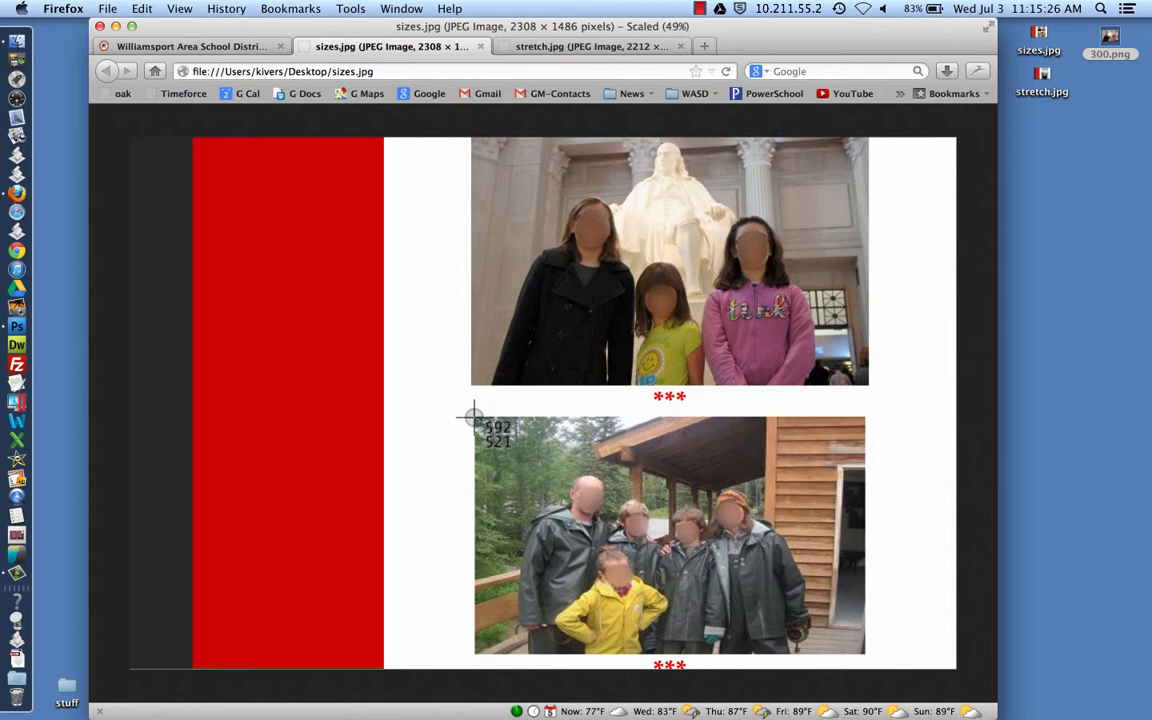
pyautogui.moveTo(473, 416); pyautogui.dragTo(864, 655)
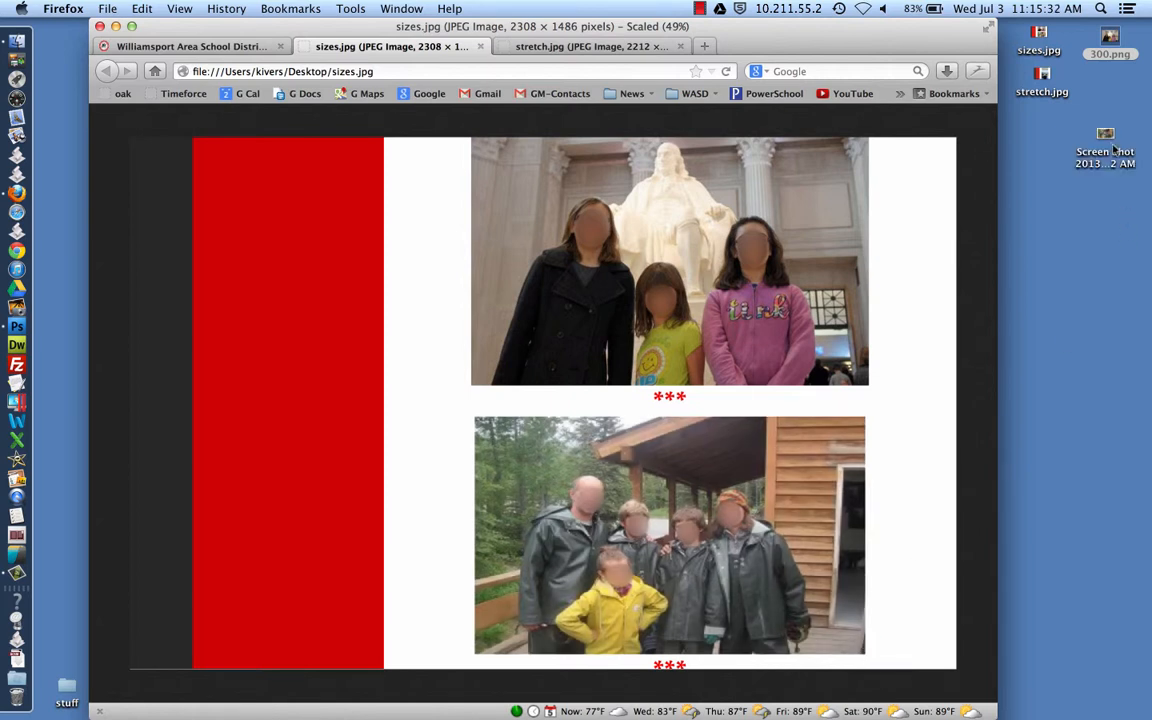
pyautogui.moveTo(1106, 140); pyautogui.dragTo(1089, 222)
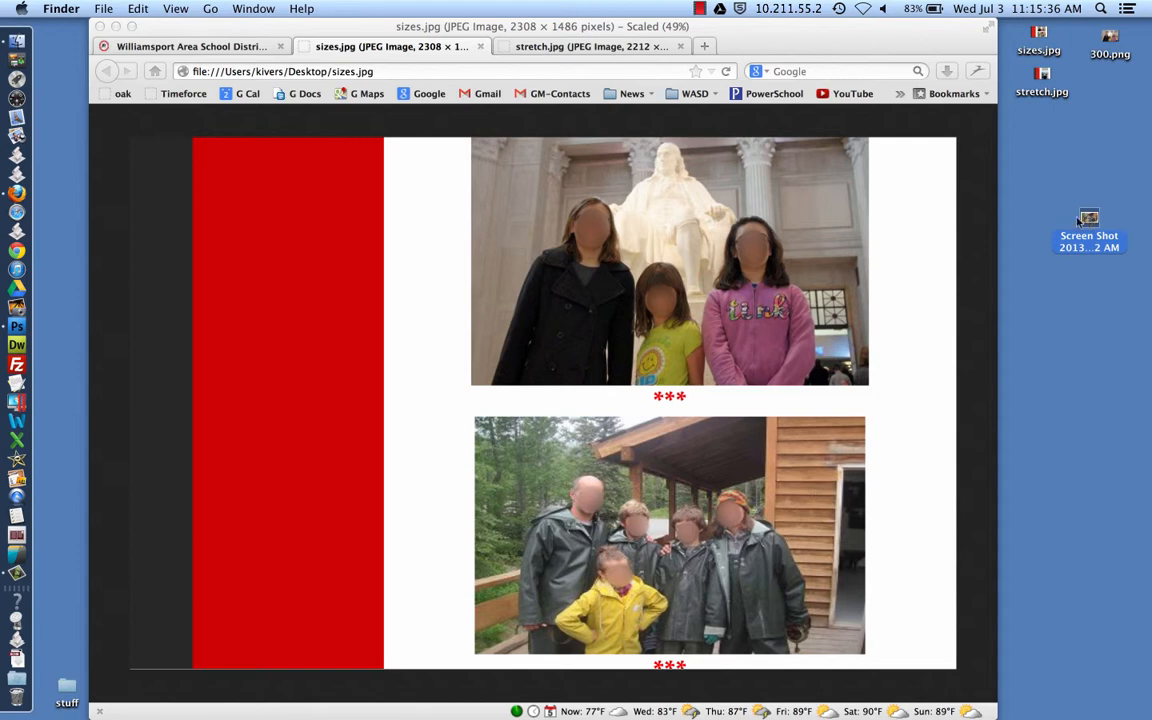
pyautogui.click(104, 9)
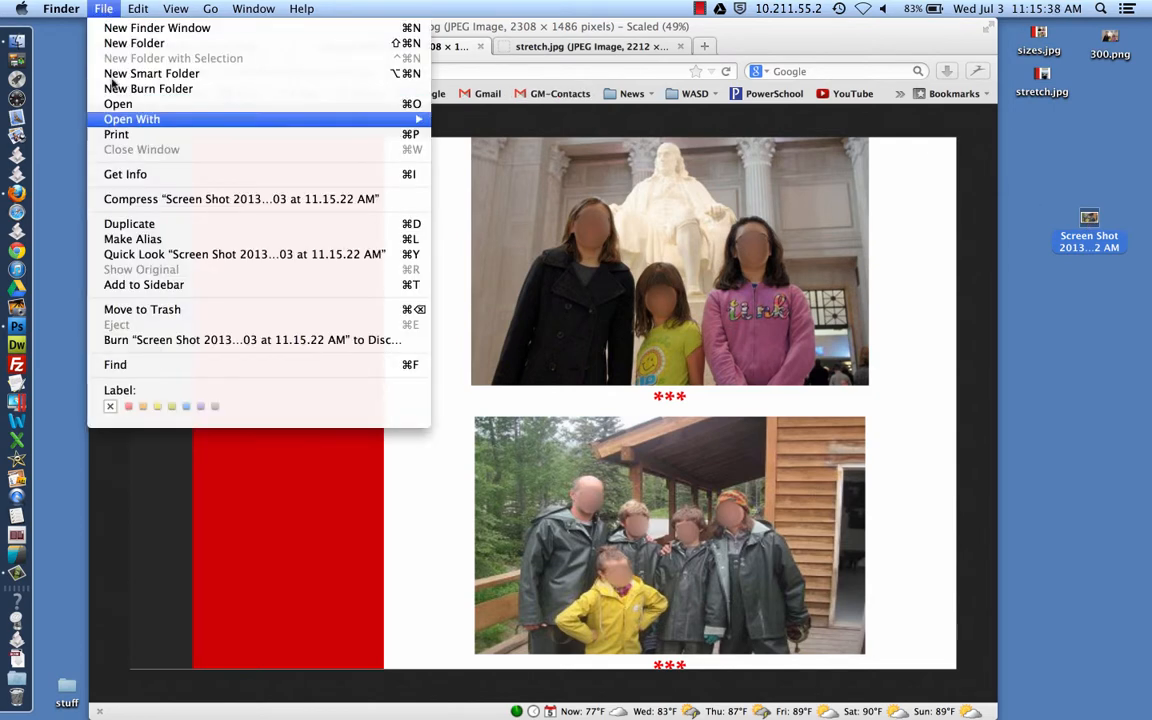
pyautogui.click(119, 174)
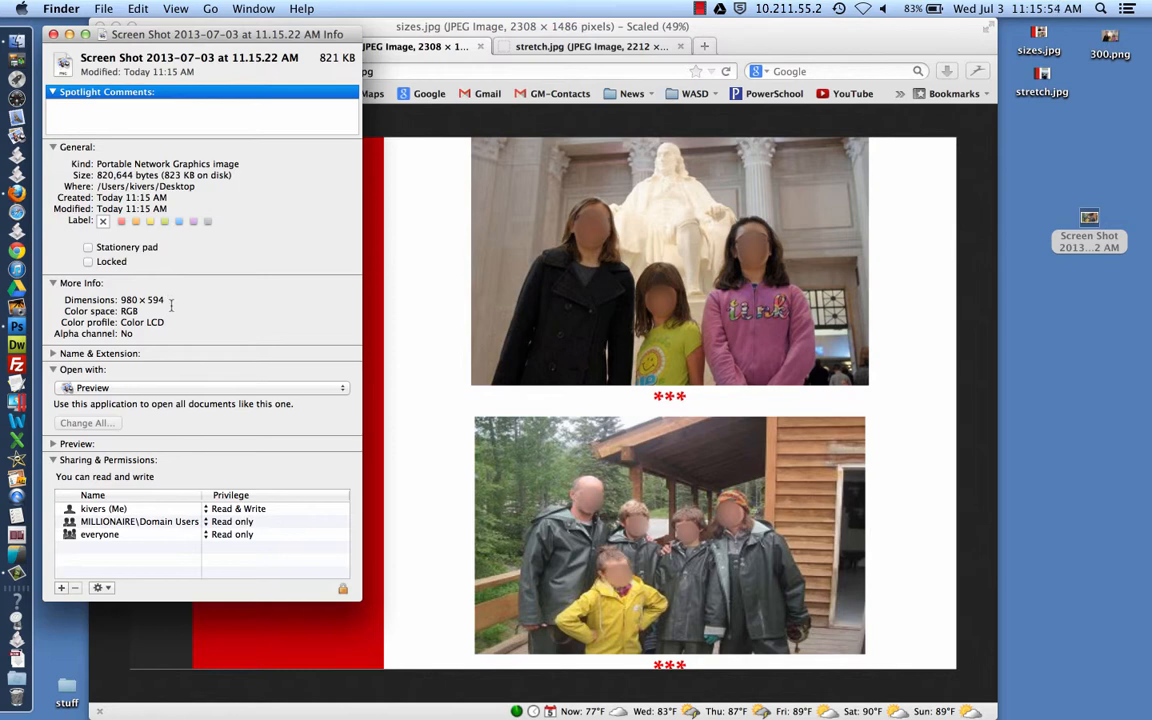
pyautogui.click(54, 34)
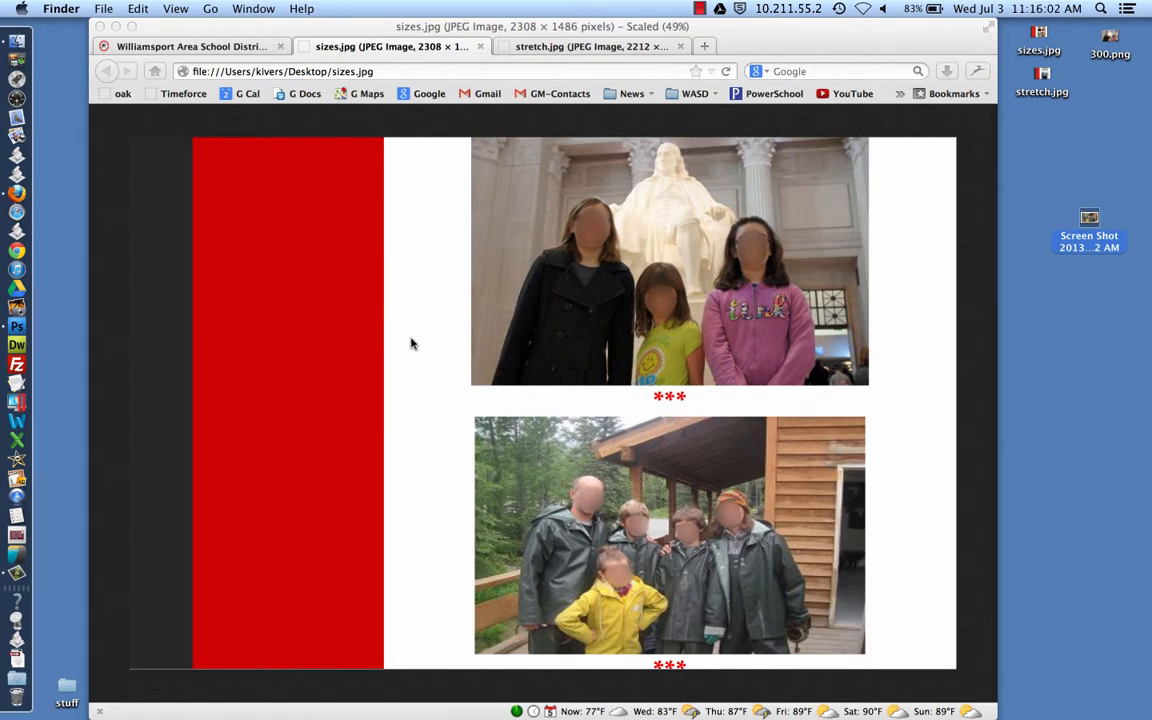
# View the stretch.jpg tab, then go back to the Williamsport Area School District tab
pyautogui.click(576, 50)
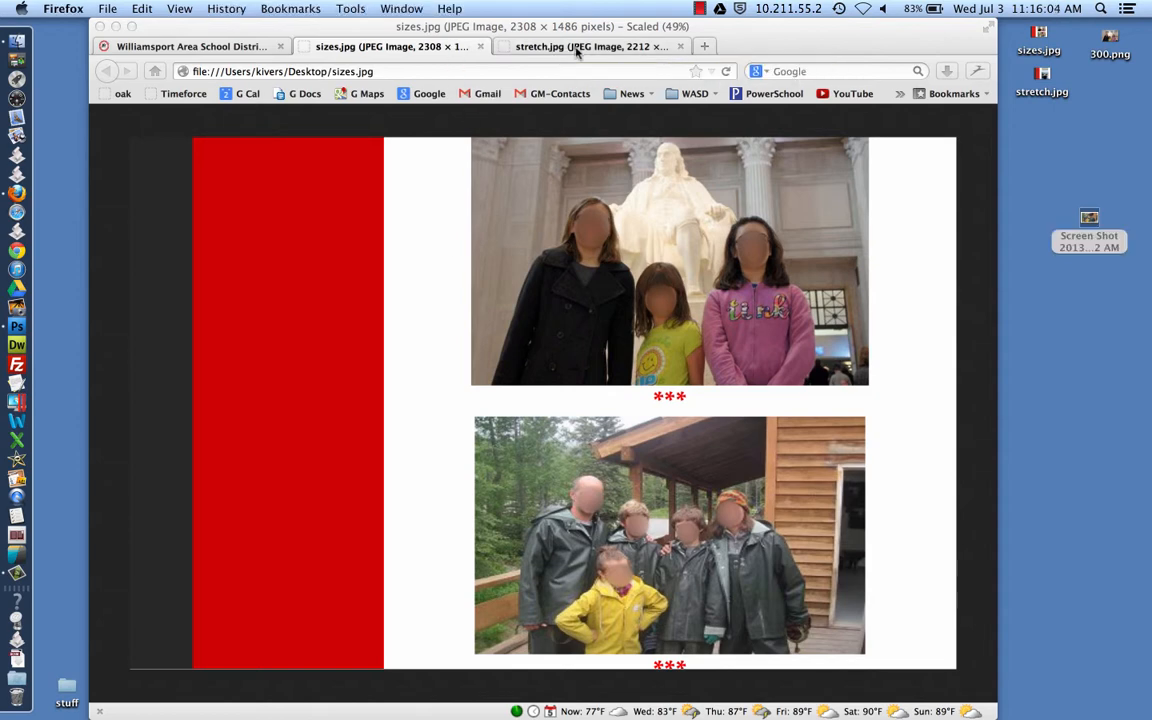
pyautogui.click(576, 50)
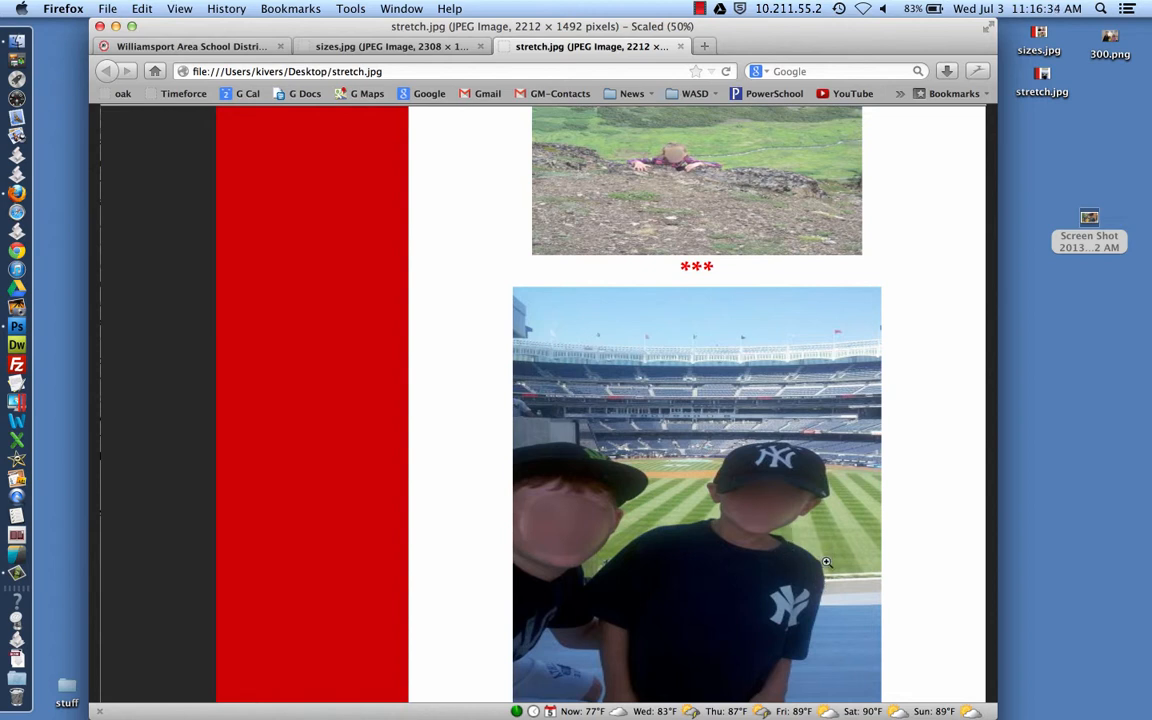
pyautogui.click(250, 50)
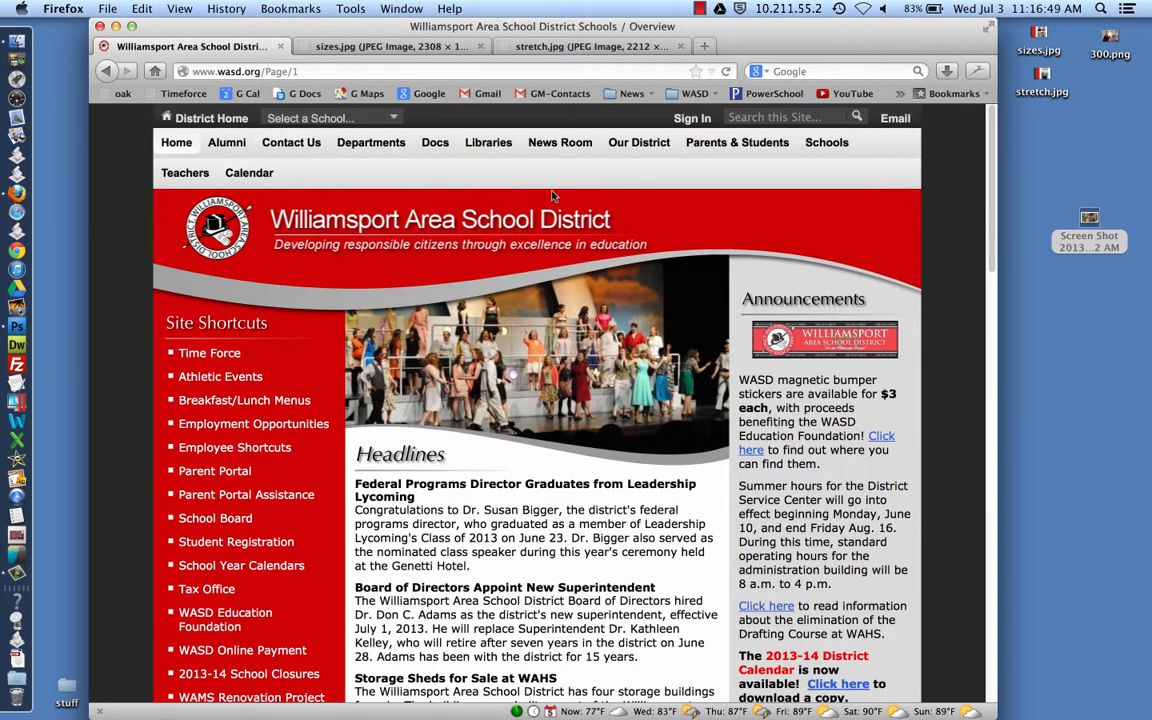
# Go to Student Gaggle Email under Parents & Students and log in with the student's username and password
pyautogui.moveTo(709, 152)
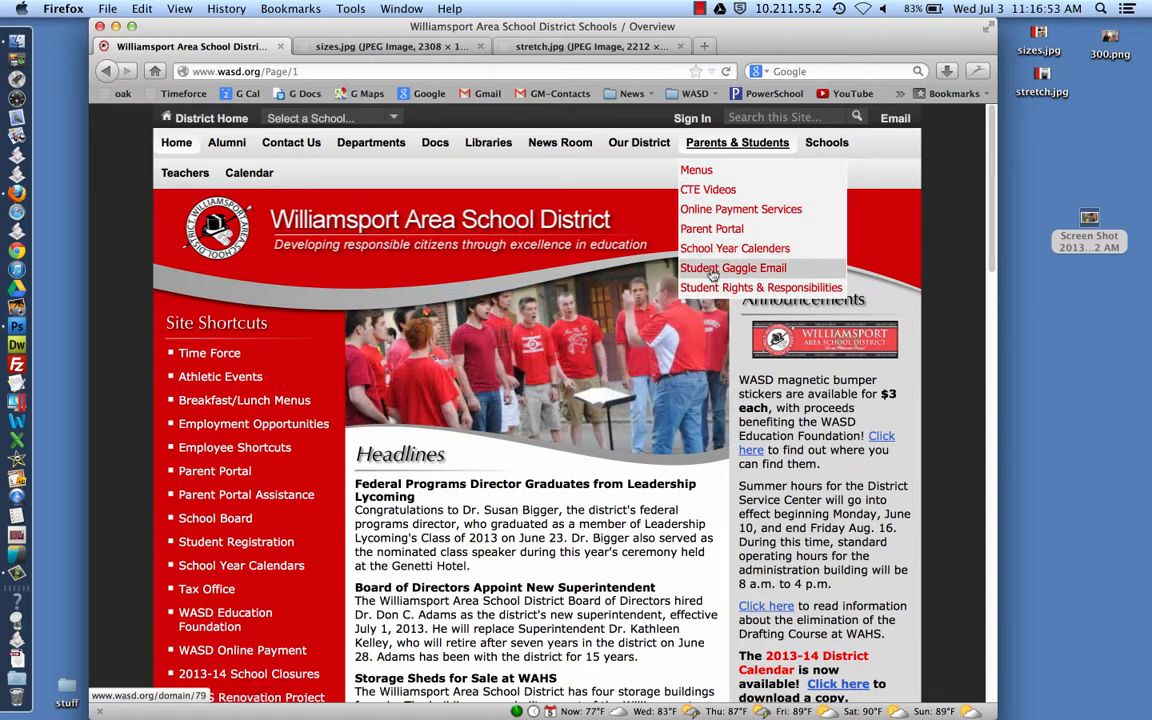
pyautogui.click(771, 271)
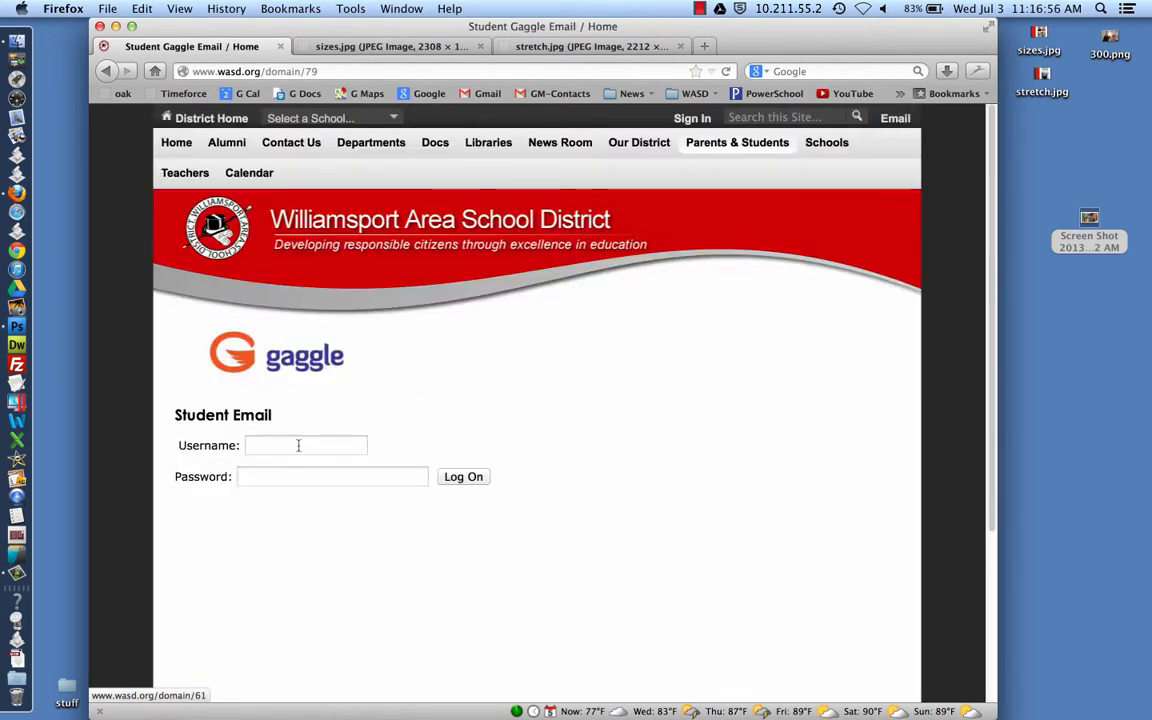
pyautogui.click(297, 445)
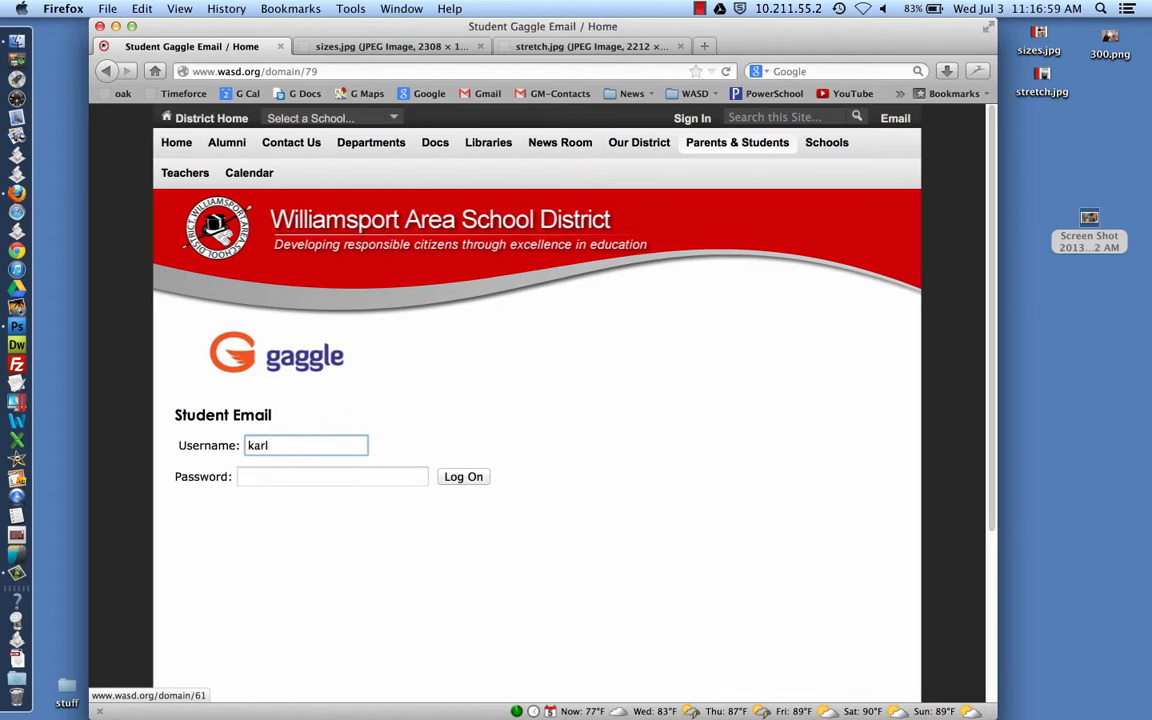
pyautogui.press('Tab')
pyautogui.write('••••')
pyautogui.press('Return')
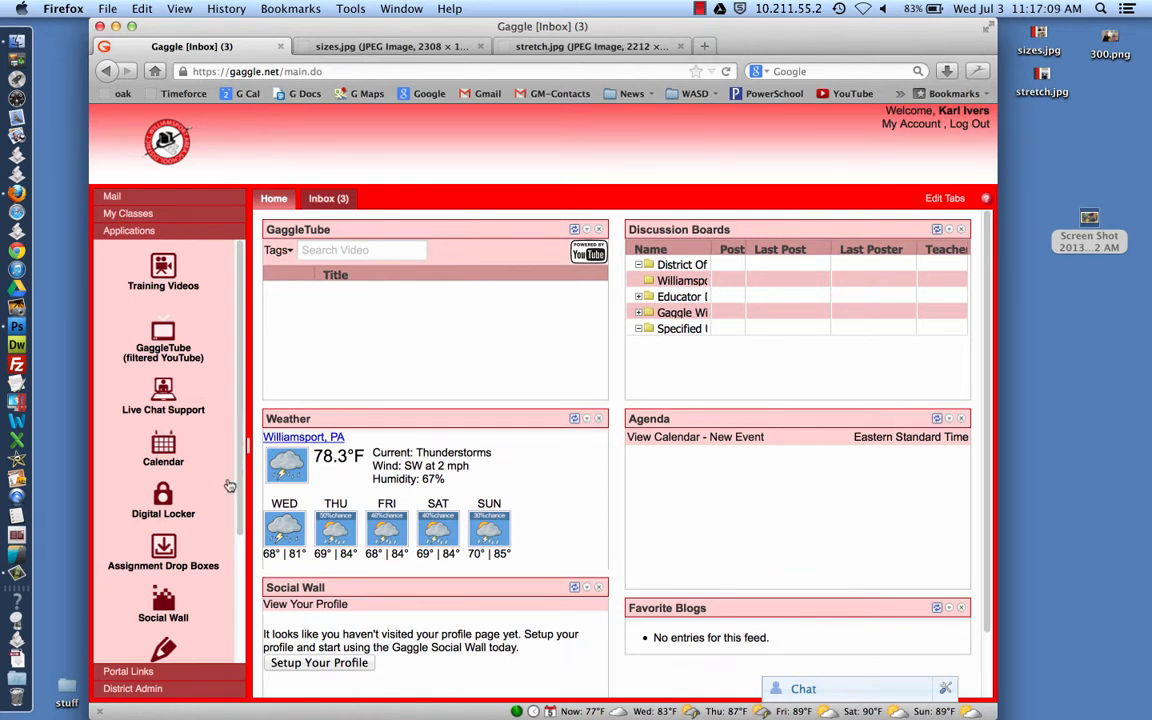
# Upload 300.png to the Gaggle Digital Locker and bring up its file options
pyautogui.click(166, 499)
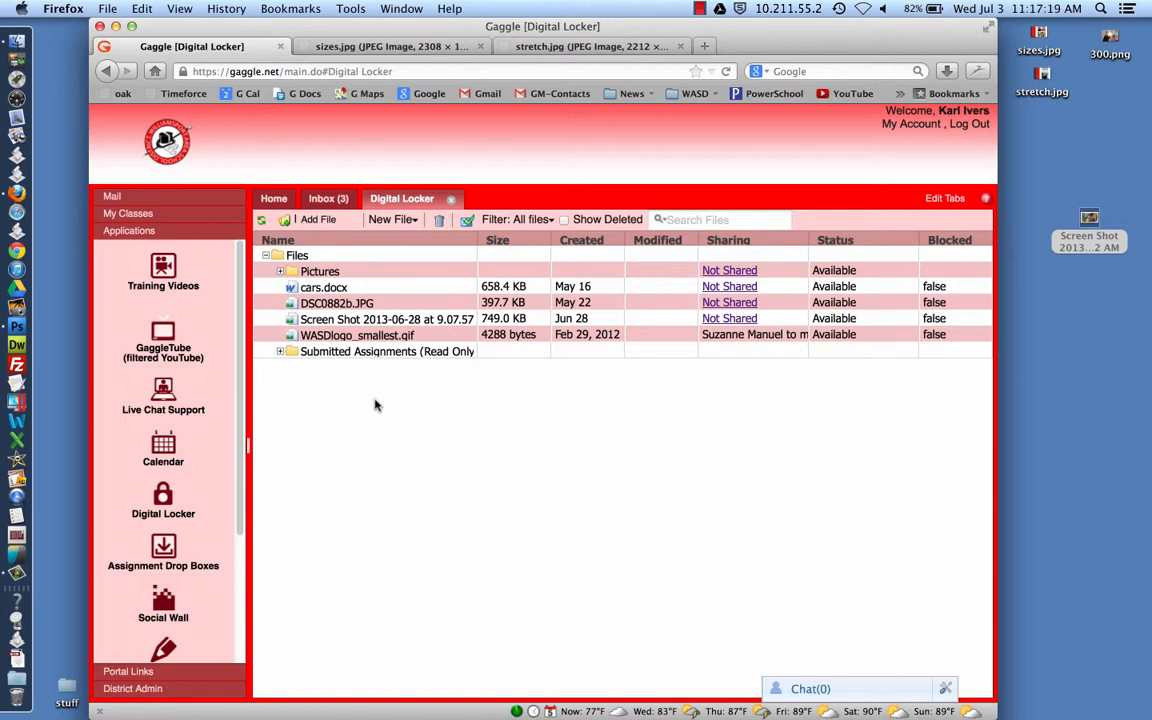
pyautogui.click(319, 220)
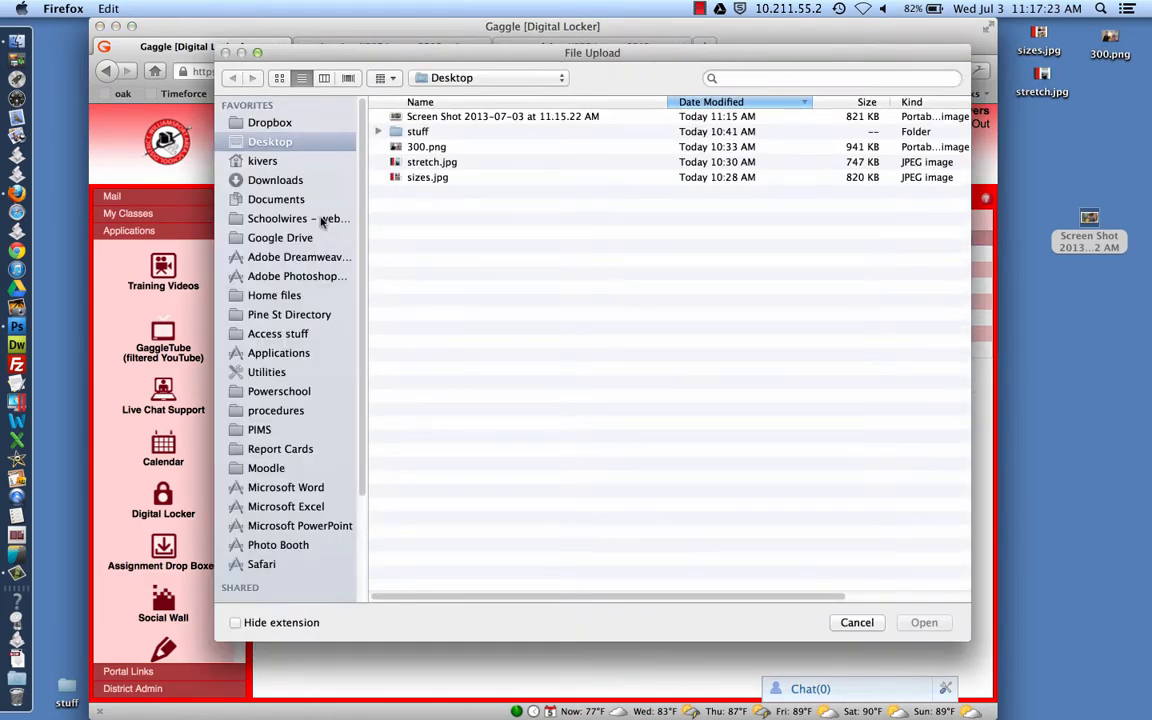
pyautogui.click(414, 148)
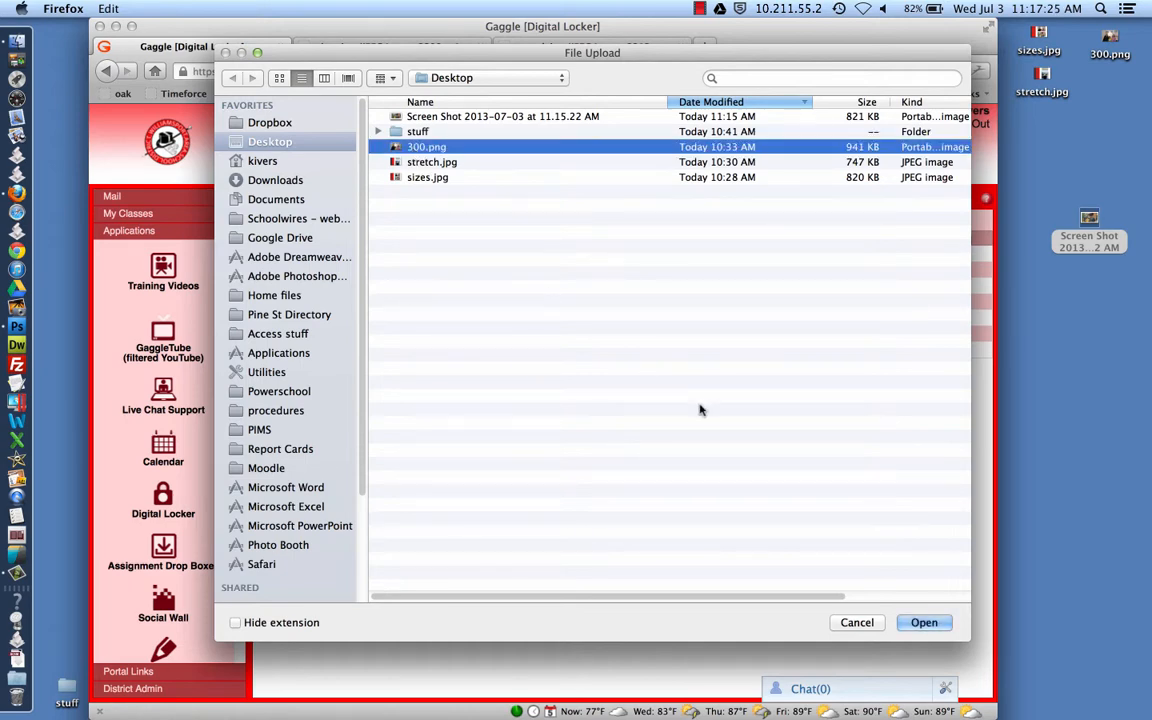
pyautogui.click(923, 622)
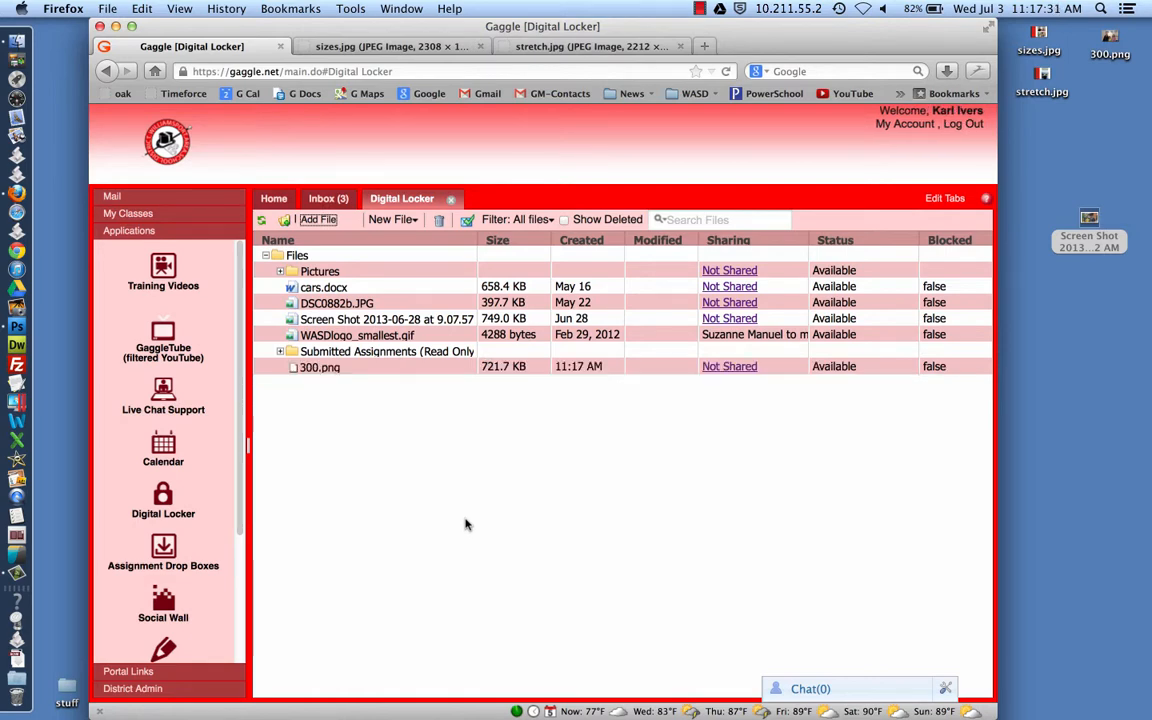
pyautogui.click(327, 368)
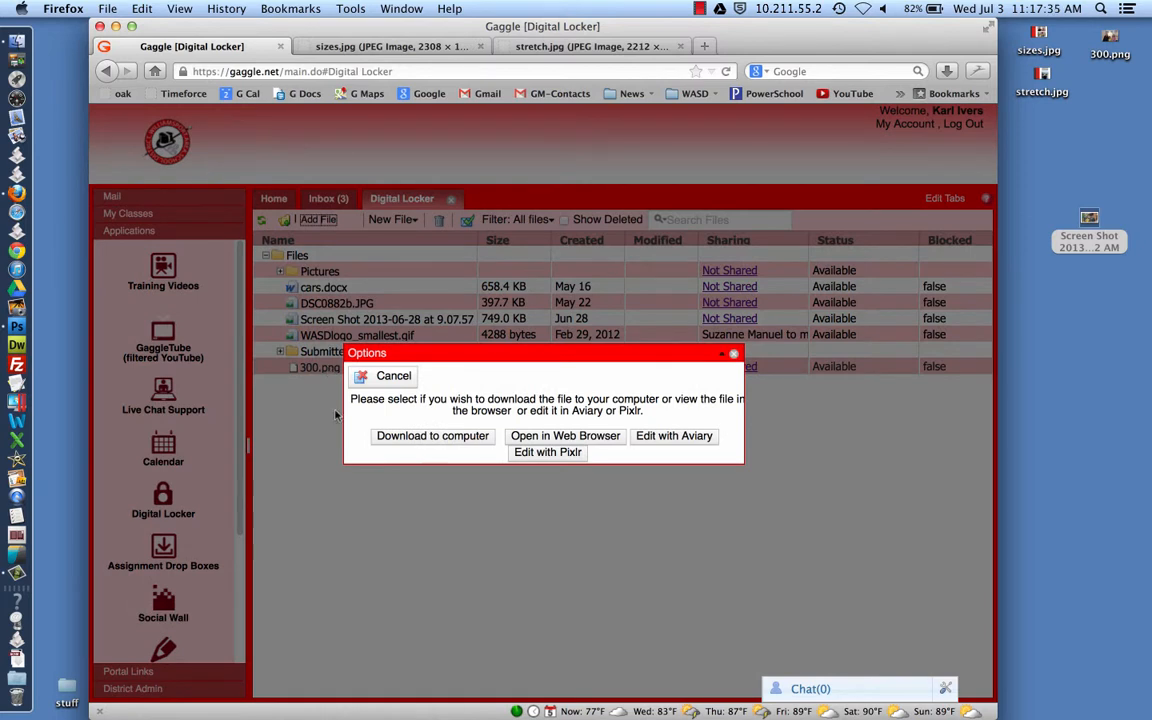
# Choose Edit with Pixlr for 300.png in the Options dialog
pyautogui.click(545, 453)
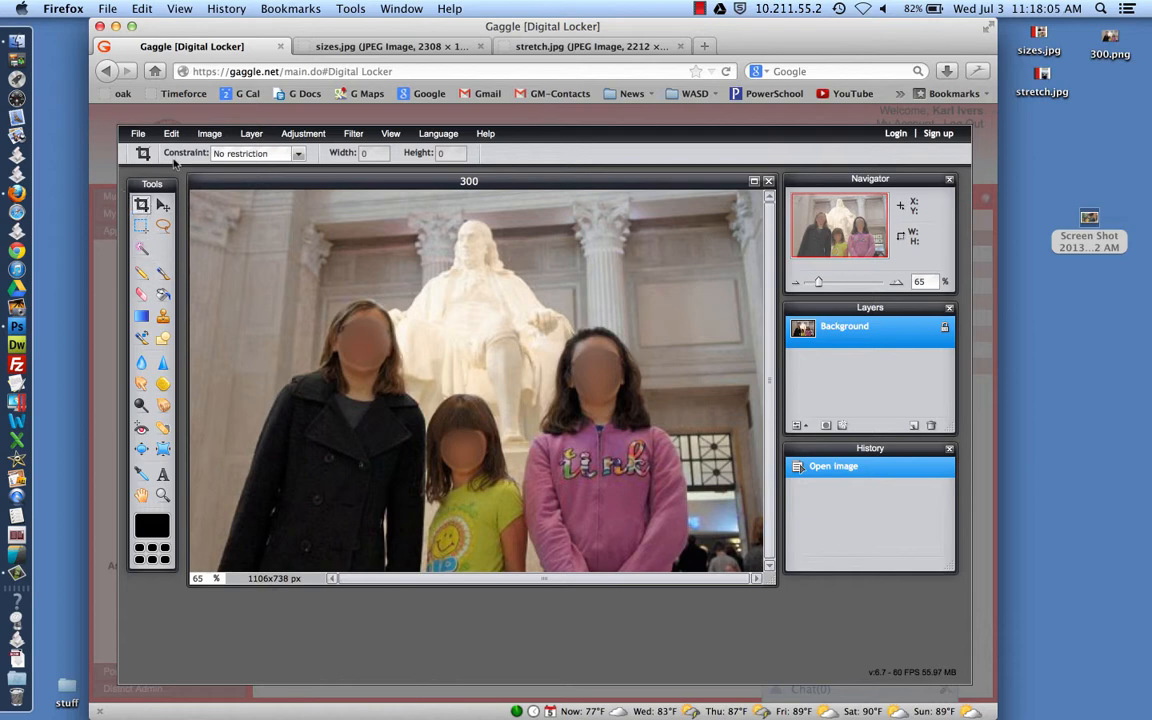
# Set the Crop tool constraint to Output size, 1000 by 600
pyautogui.click(299, 155)
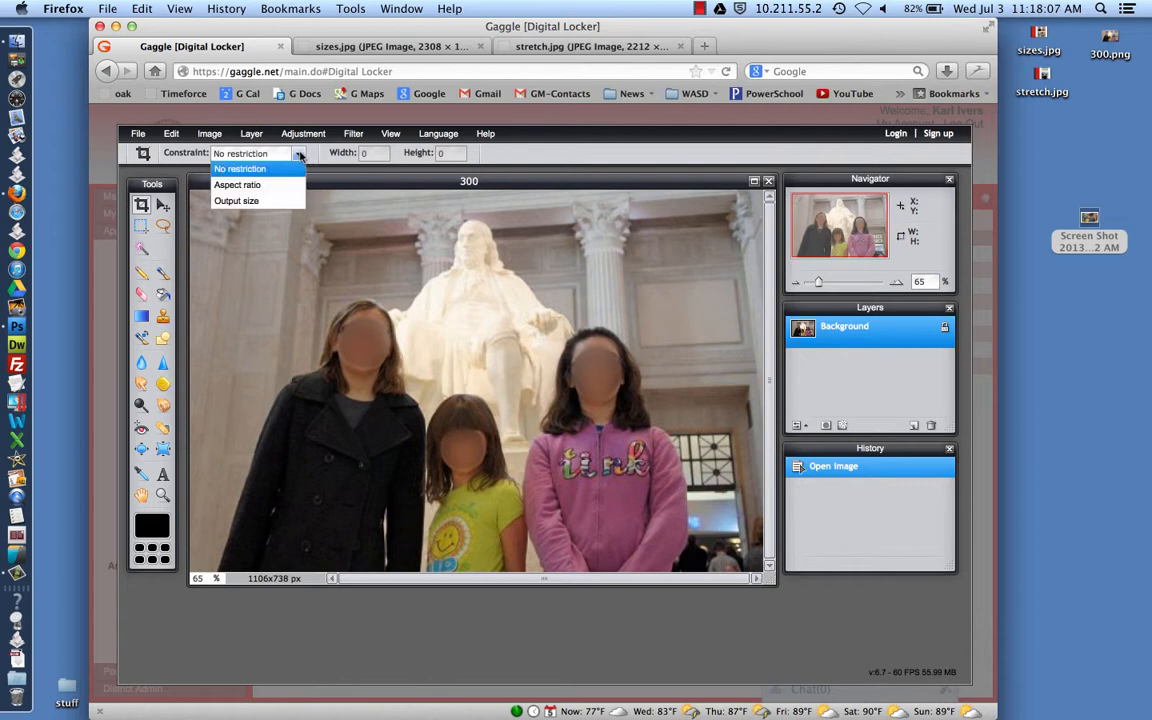
pyautogui.click(236, 200)
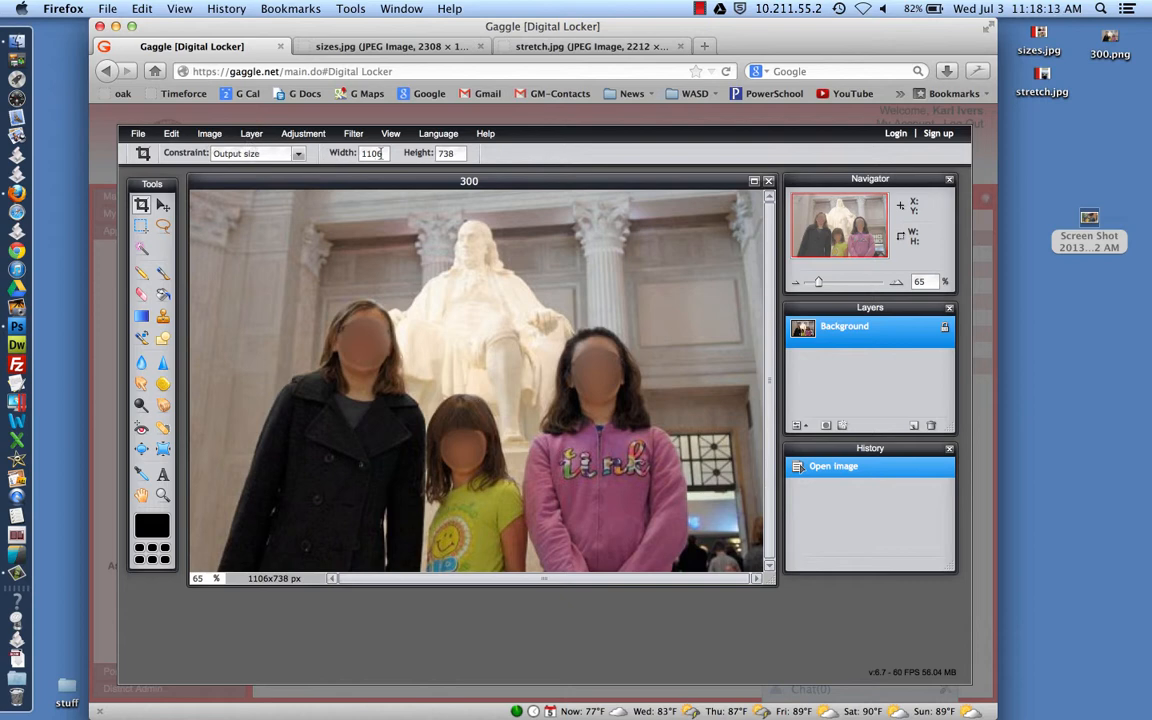
pyautogui.moveTo(382, 153); pyautogui.dragTo(338, 157)
pyautogui.write('10')
pyautogui.moveTo(462, 153); pyautogui.dragTo(418, 153)
pyautogui.write('600')
# Draw and adjust the crop box around the statue and three people, then apply it
pyautogui.moveTo(251, 238); pyautogui.dragTo(495, 476)
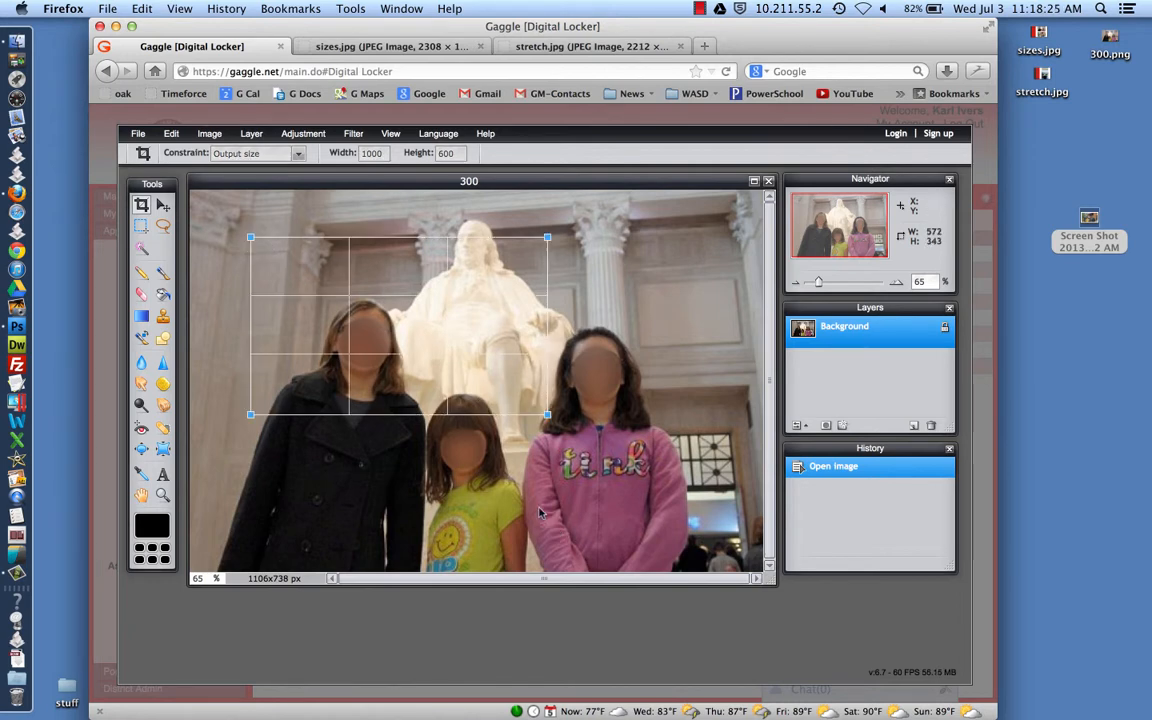
pyautogui.moveTo(547, 414); pyautogui.dragTo(727, 522)
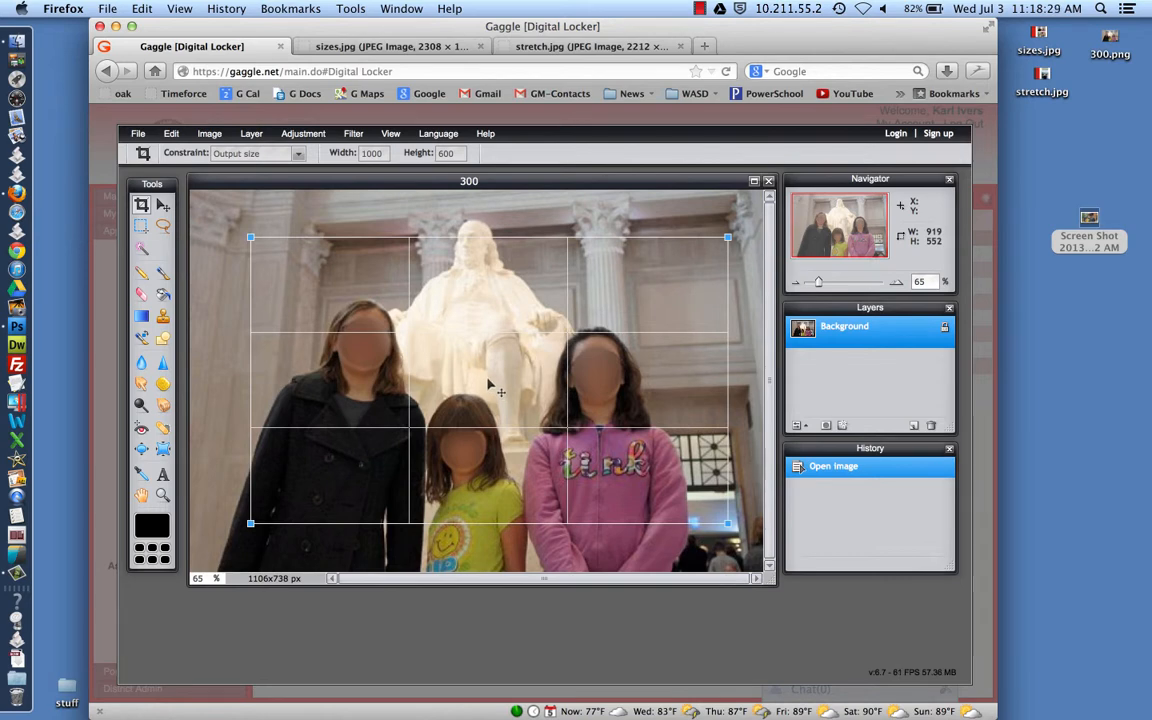
pyautogui.moveTo(489, 385); pyautogui.dragTo(484, 359)
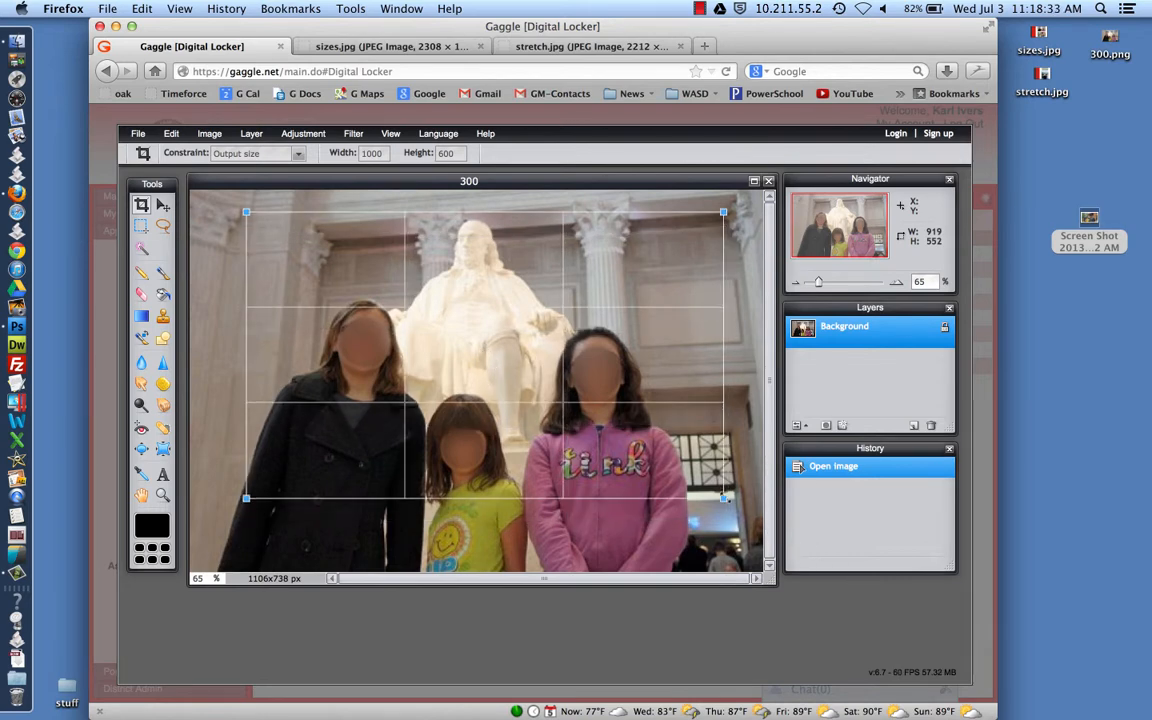
pyautogui.moveTo(723, 498); pyautogui.dragTo(693, 484)
pyautogui.moveTo(443, 345); pyautogui.dragTo(446, 349)
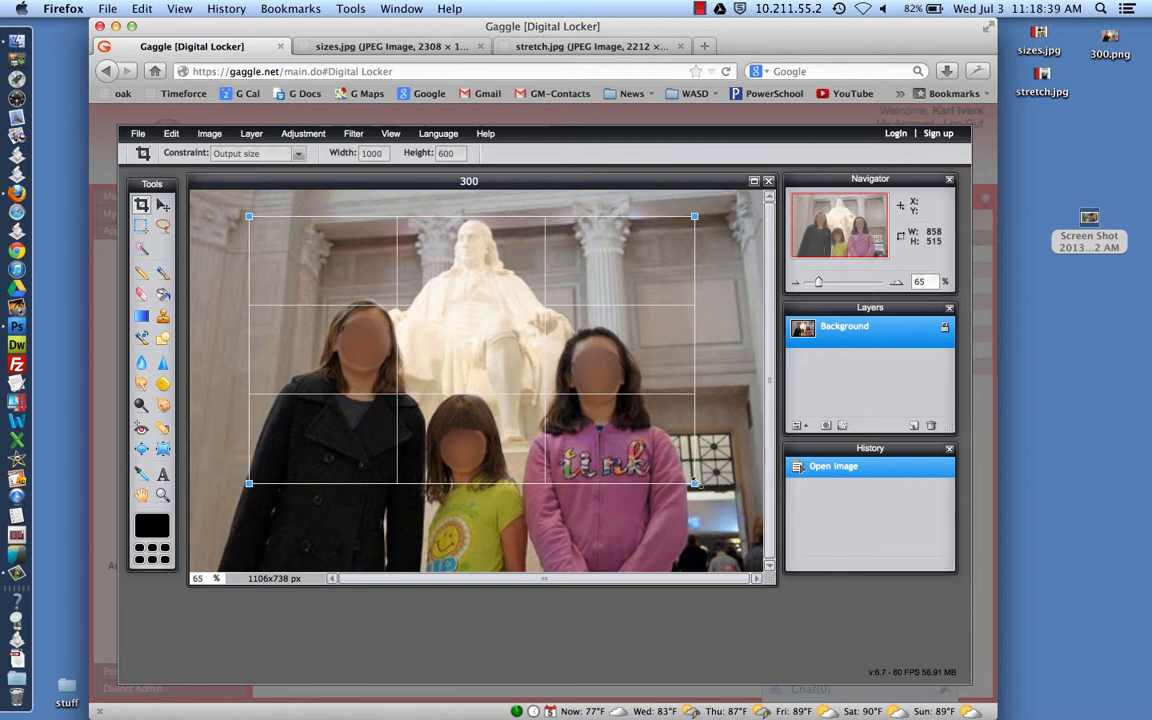
pyautogui.moveTo(695, 484); pyautogui.dragTo(737, 509)
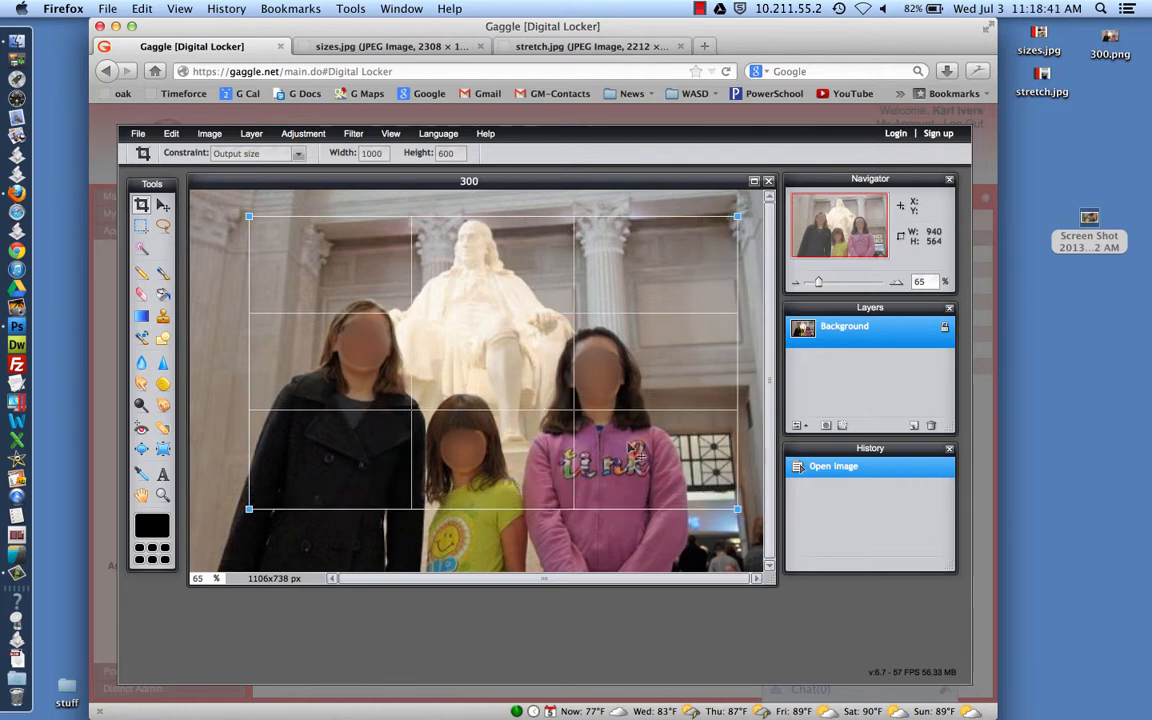
pyautogui.moveTo(632, 452); pyautogui.dragTo(608, 442)
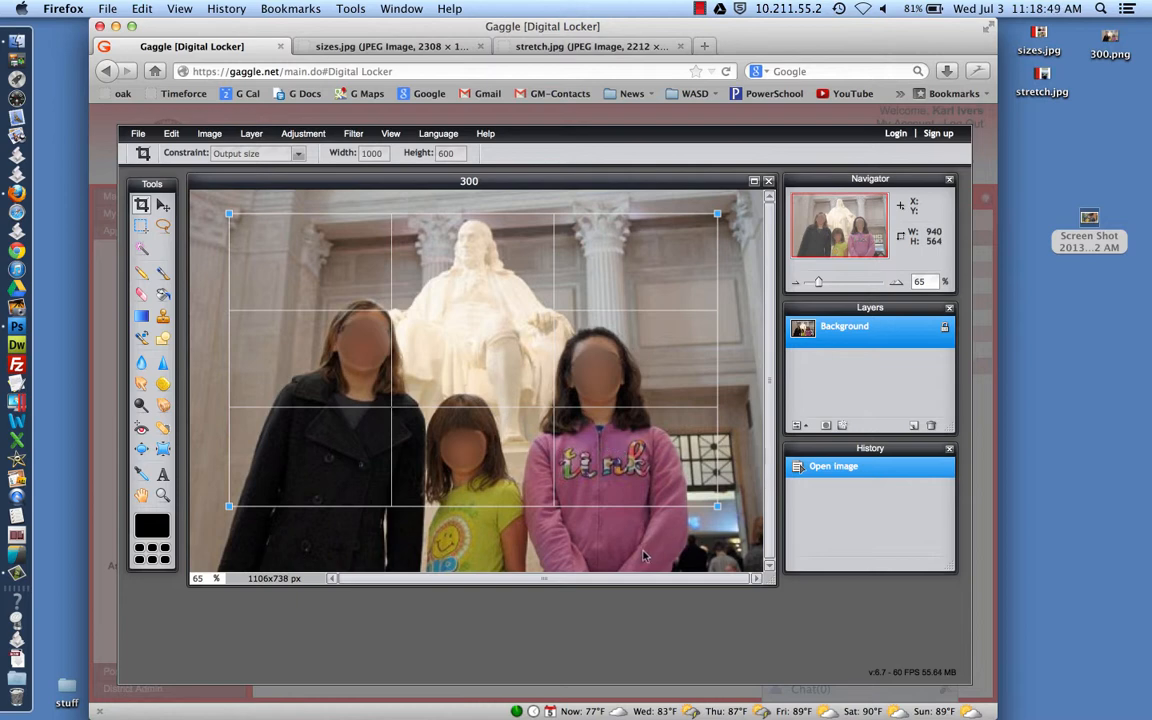
pyautogui.press('Return')
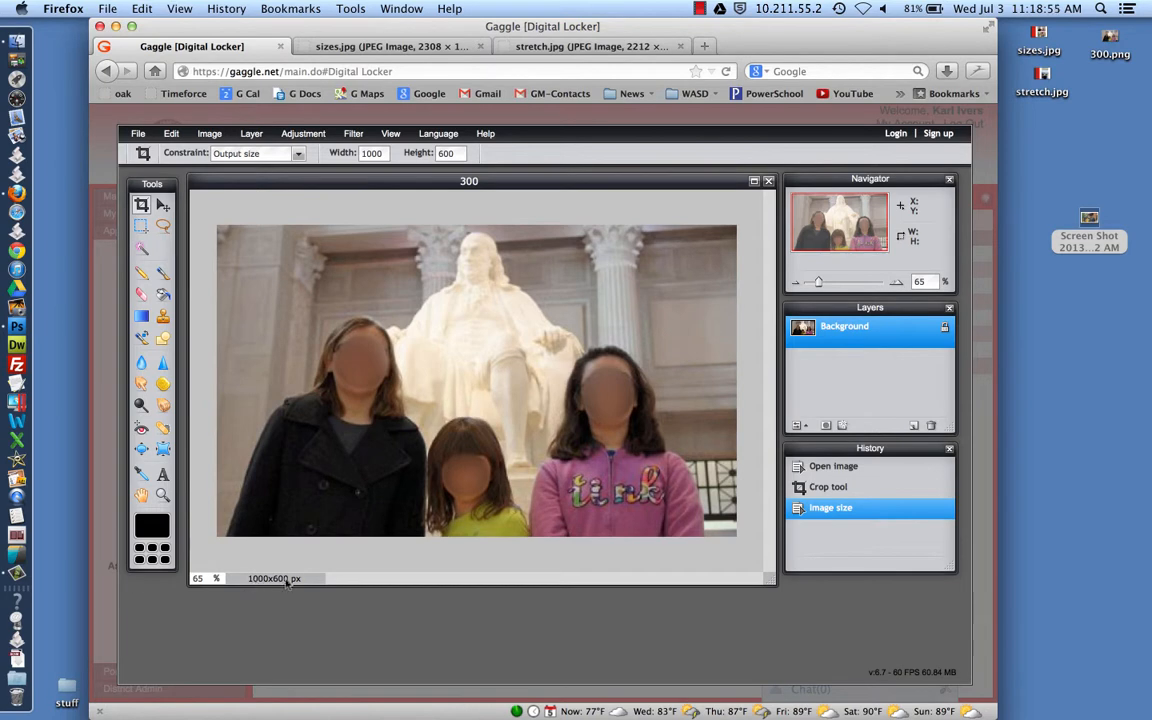
# Apply a Brightness & Contrast adjustment of brightness 7 and contrast 12 to the cropped photo
pyautogui.click(163, 494)
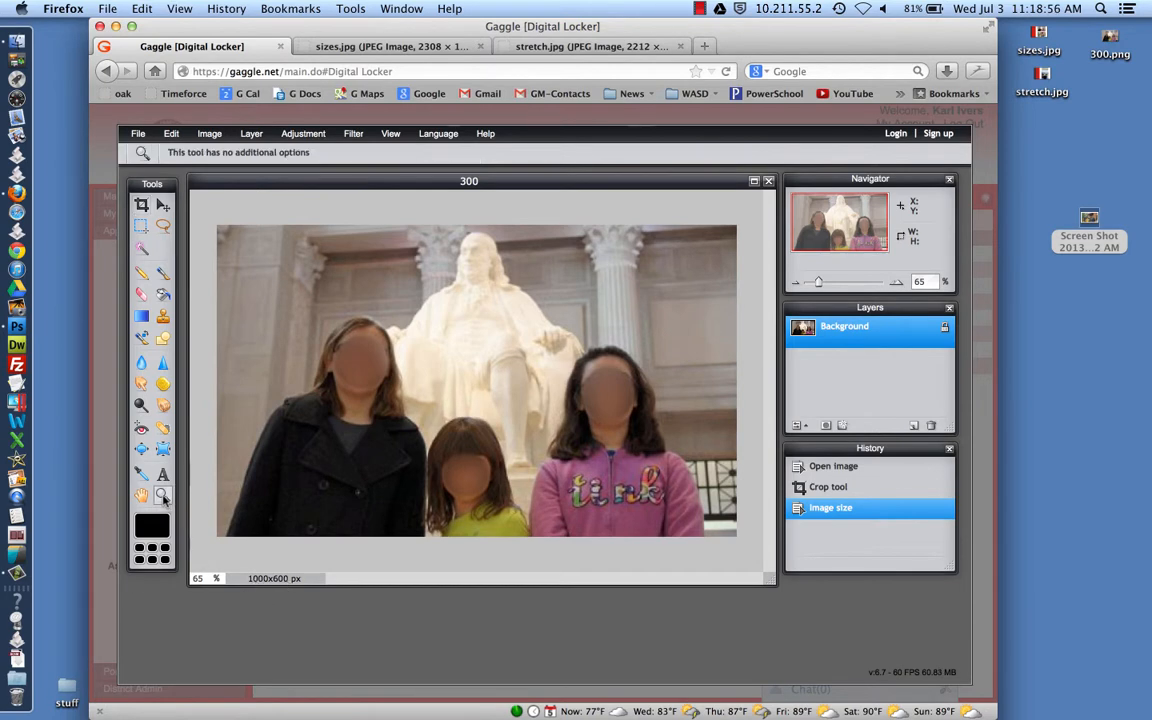
pyautogui.click(372, 424)
pyautogui.click(372, 424)
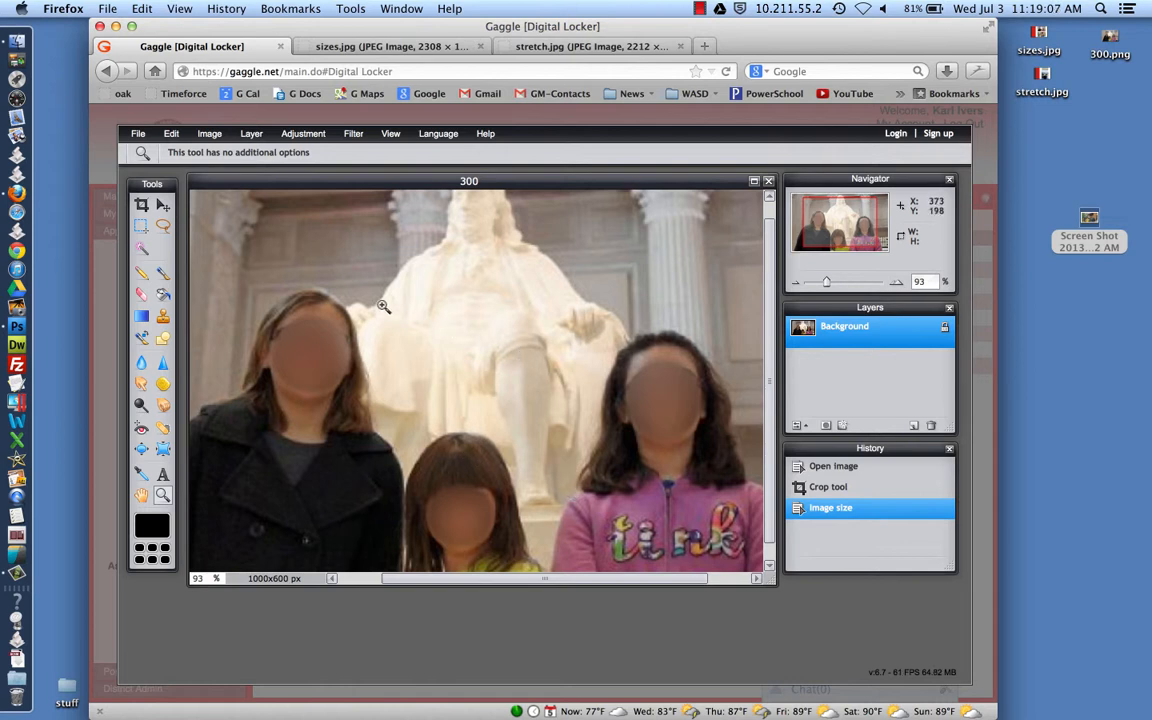
pyautogui.click(301, 135)
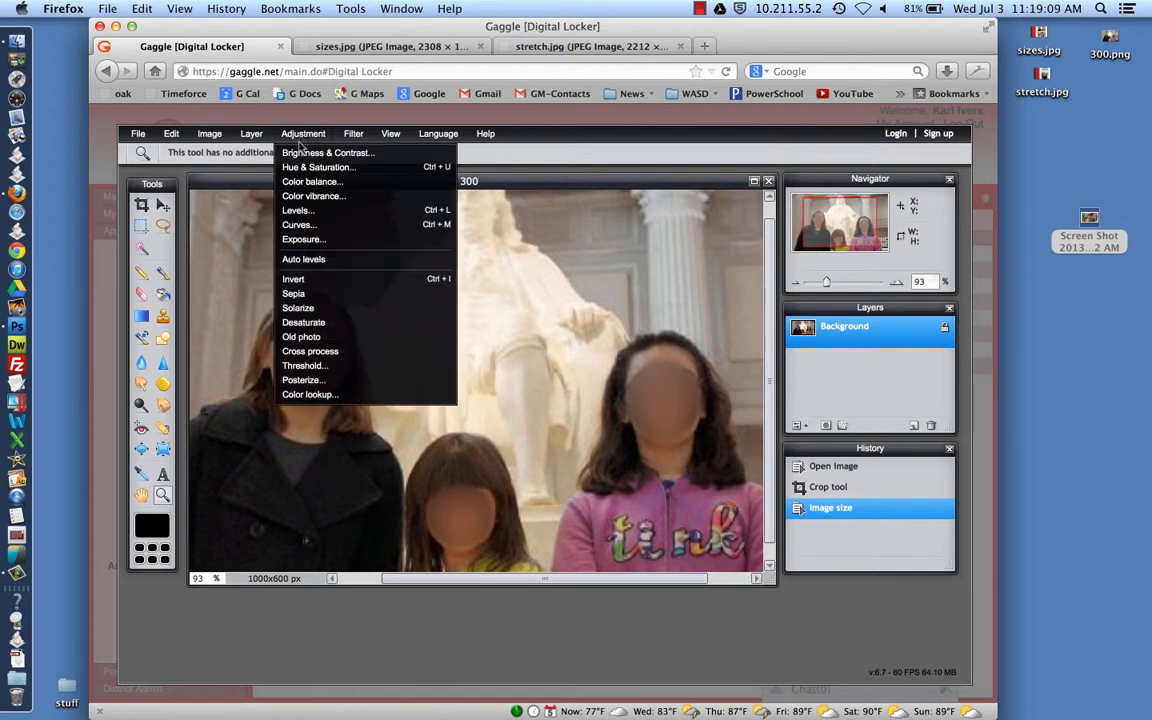
pyautogui.click(285, 152)
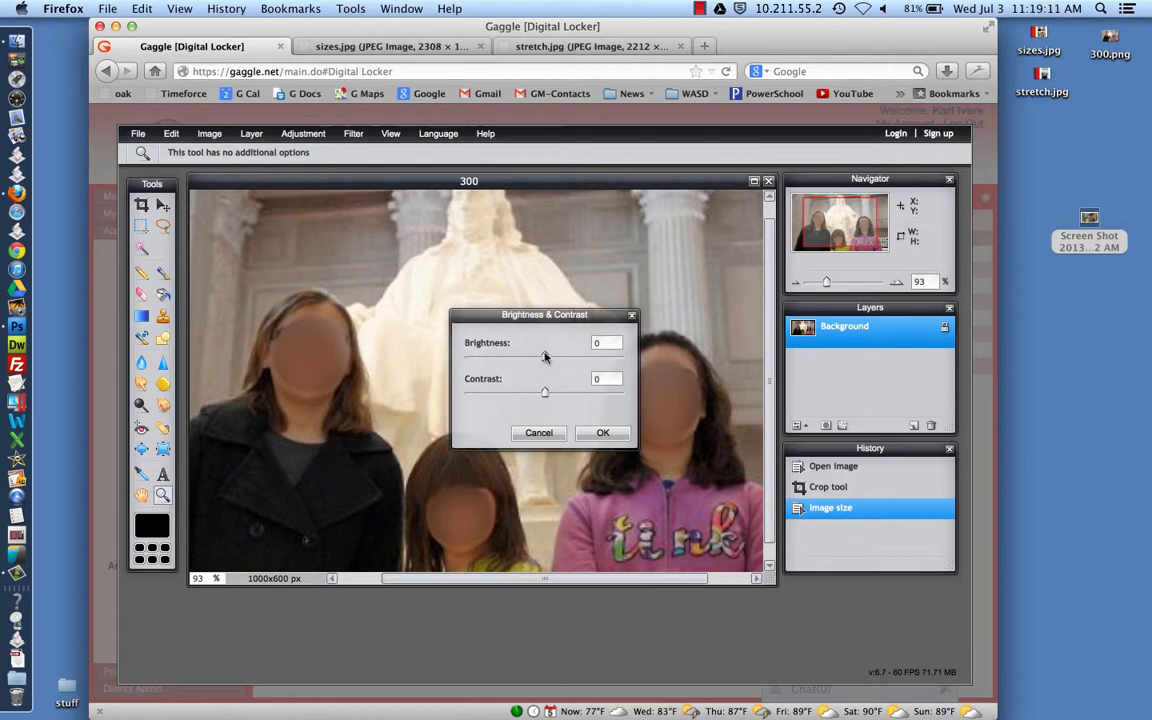
pyautogui.moveTo(547, 317)
pyautogui.mouseDown()
pyautogui.moveTo(634, 257)
pyautogui.moveTo(562, 236)
pyautogui.moveTo(574, 276)
pyautogui.moveTo(565, 316)
pyautogui.mouseUp()
pyautogui.click(618, 352)
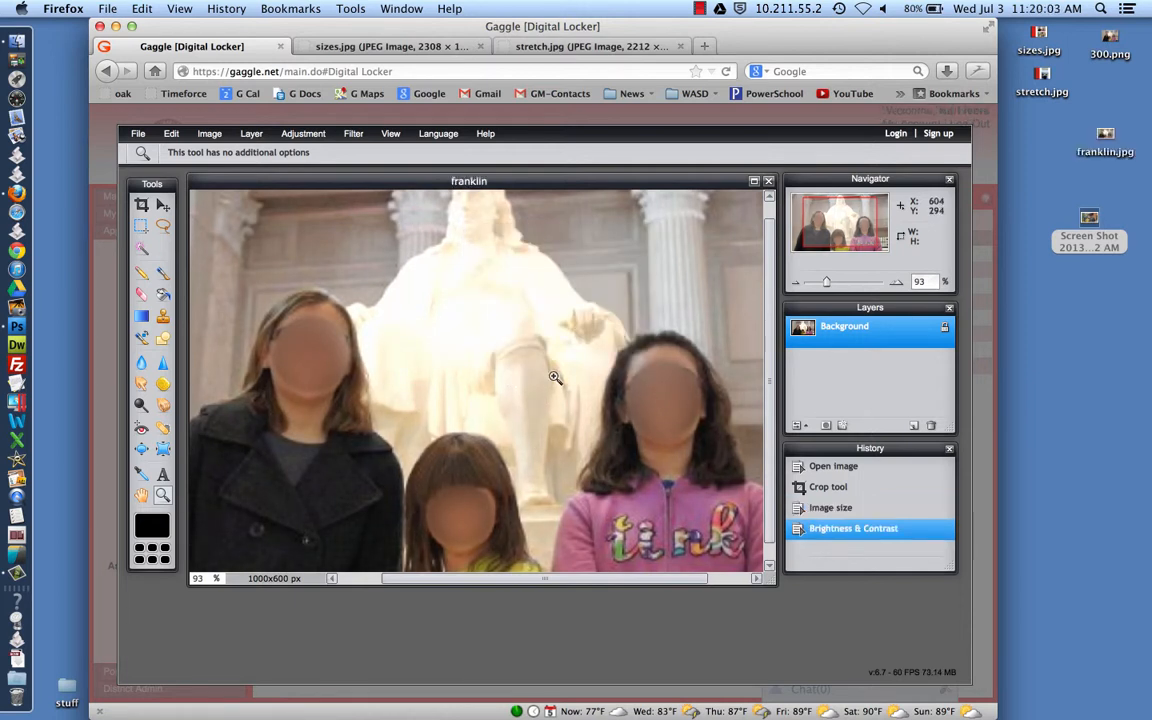
# Save the photo to My computer as a JPEG at quality 80, named franklin.jpg on the Desktop
pyautogui.click(137, 136)
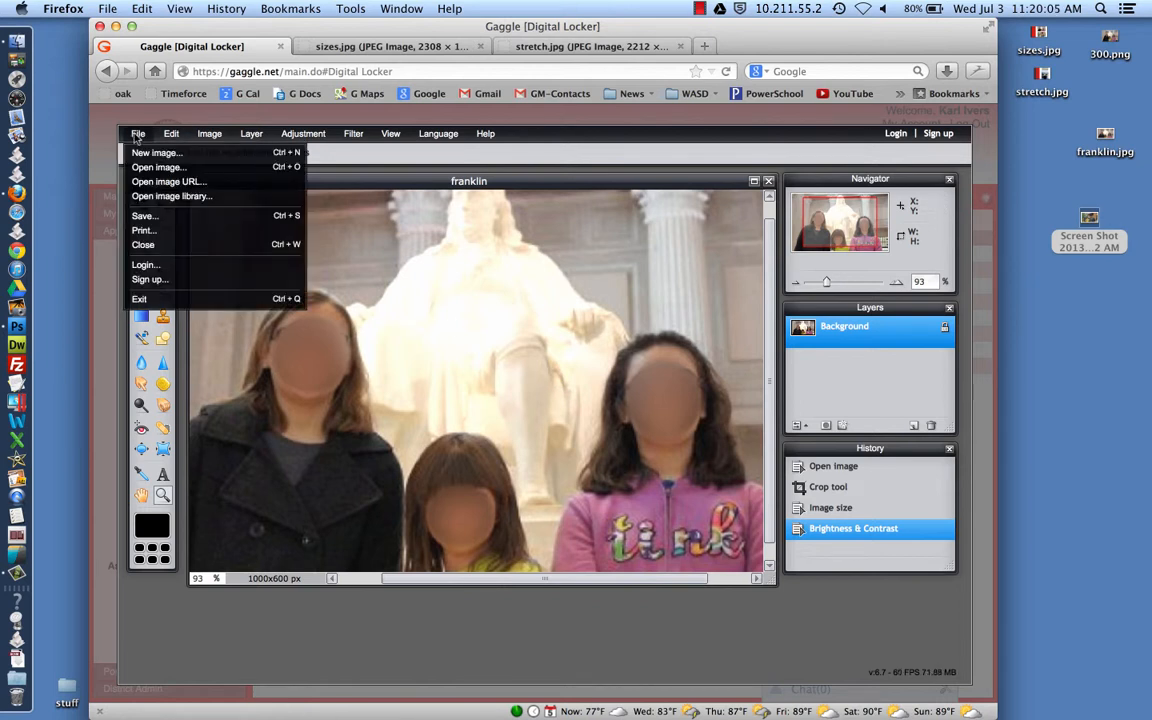
pyautogui.click(145, 217)
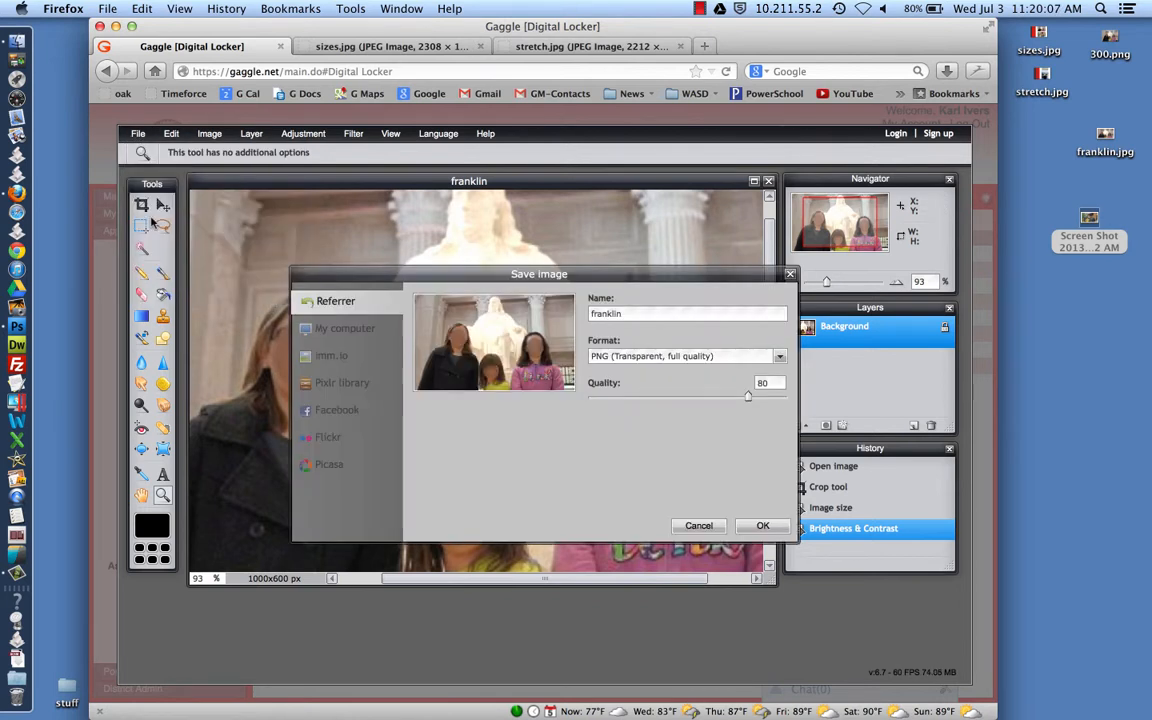
pyautogui.click(347, 330)
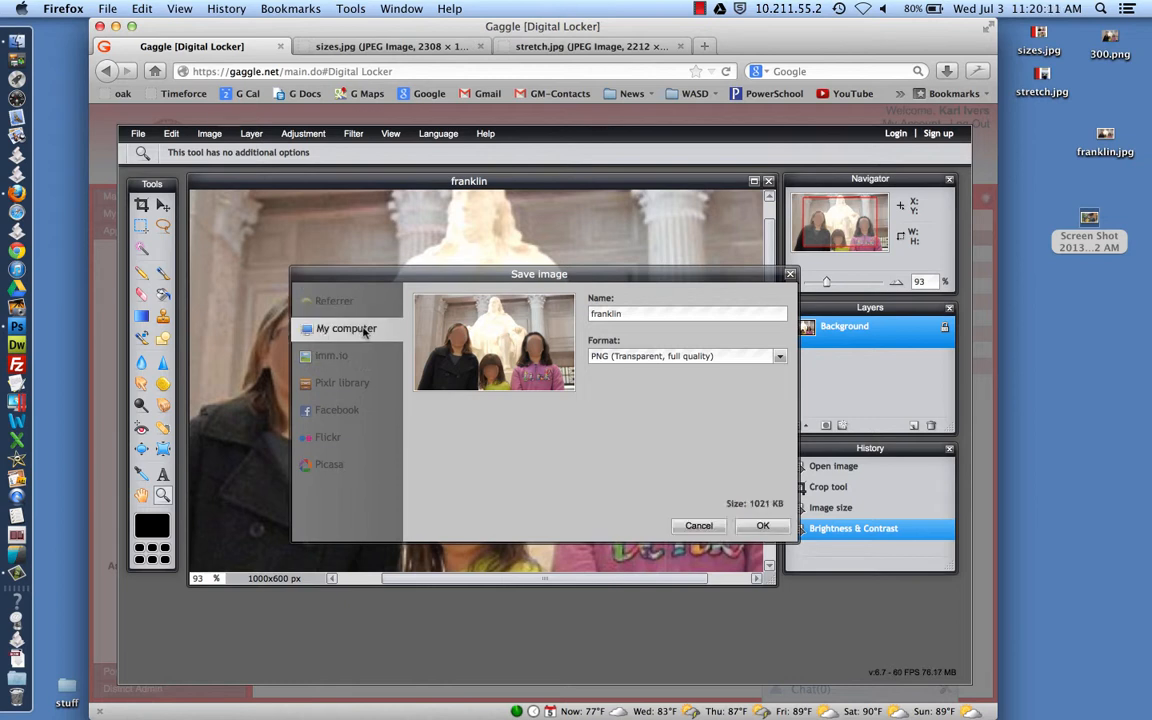
pyautogui.click(781, 358)
pyautogui.click(670, 370)
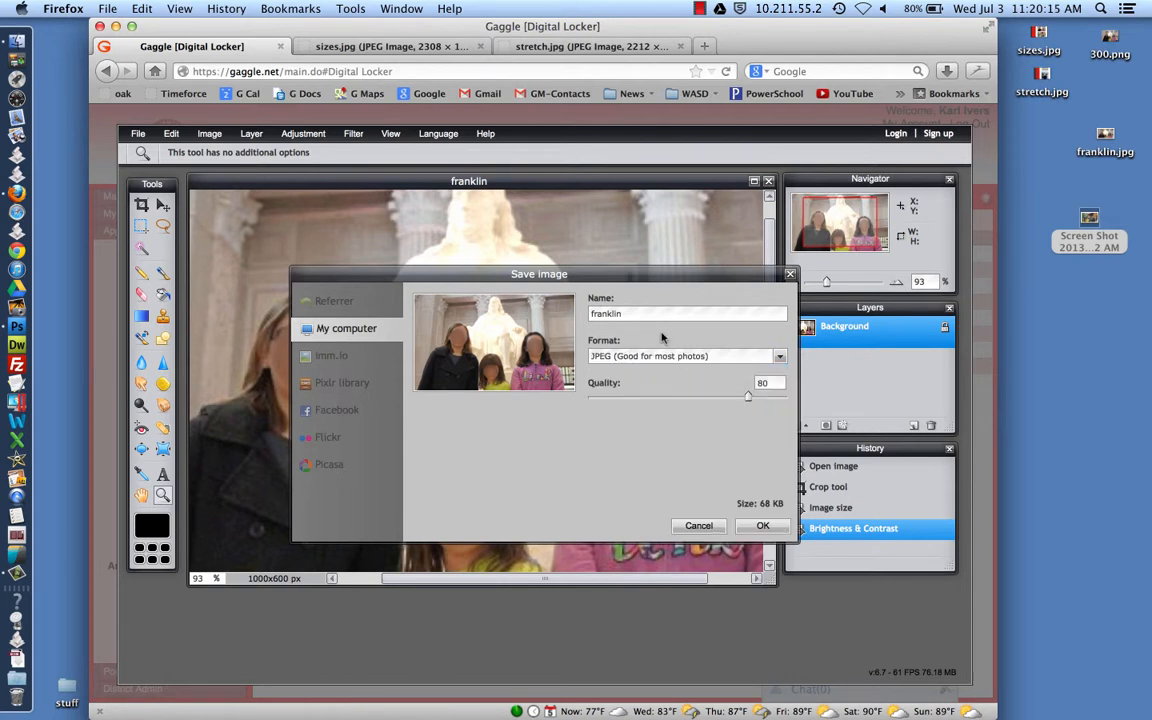
pyautogui.doubleClick(601, 313)
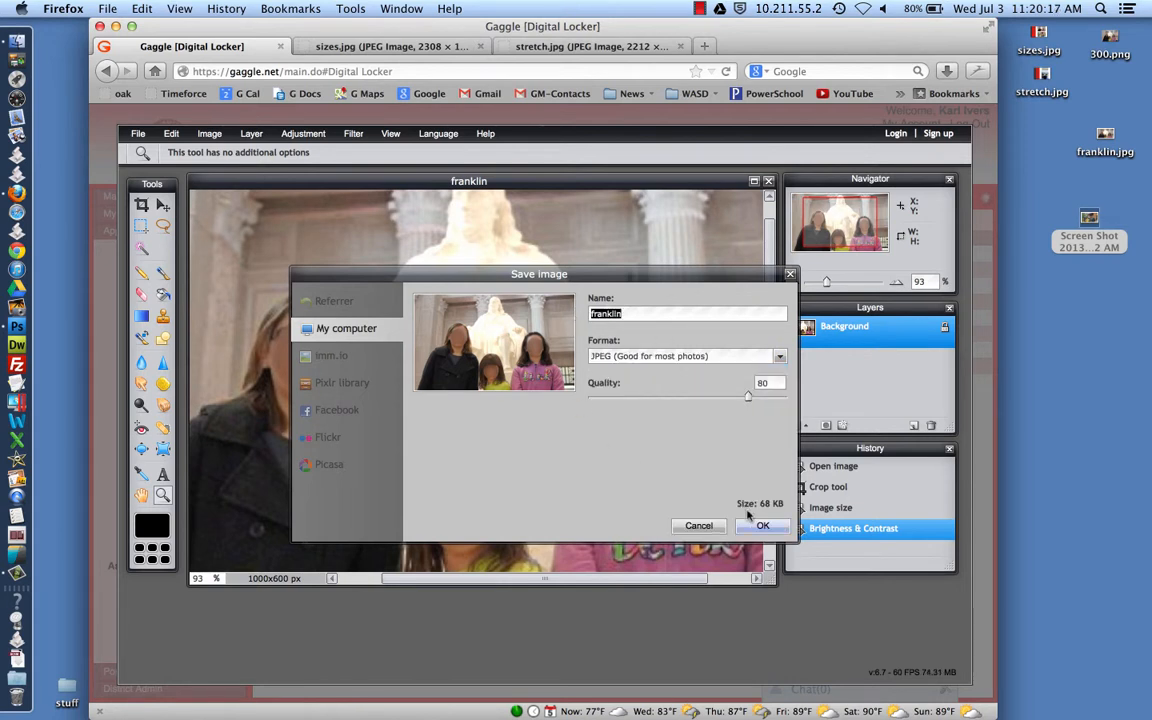
pyautogui.click(762, 527)
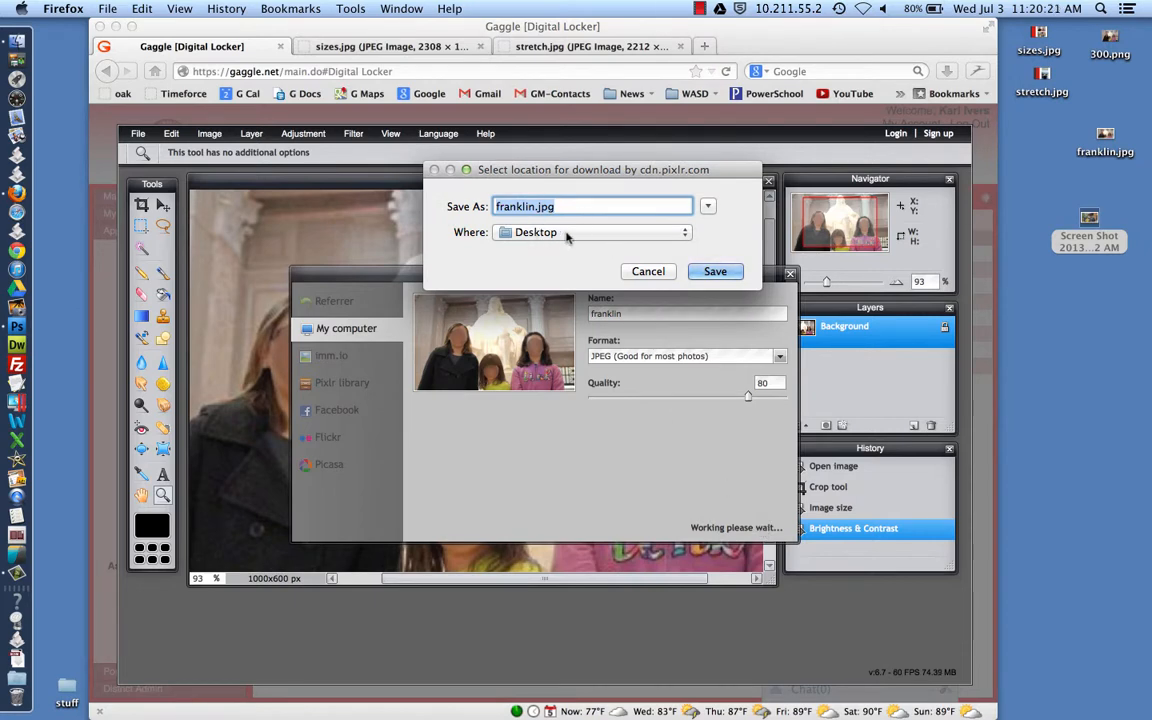
pyautogui.click(710, 270)
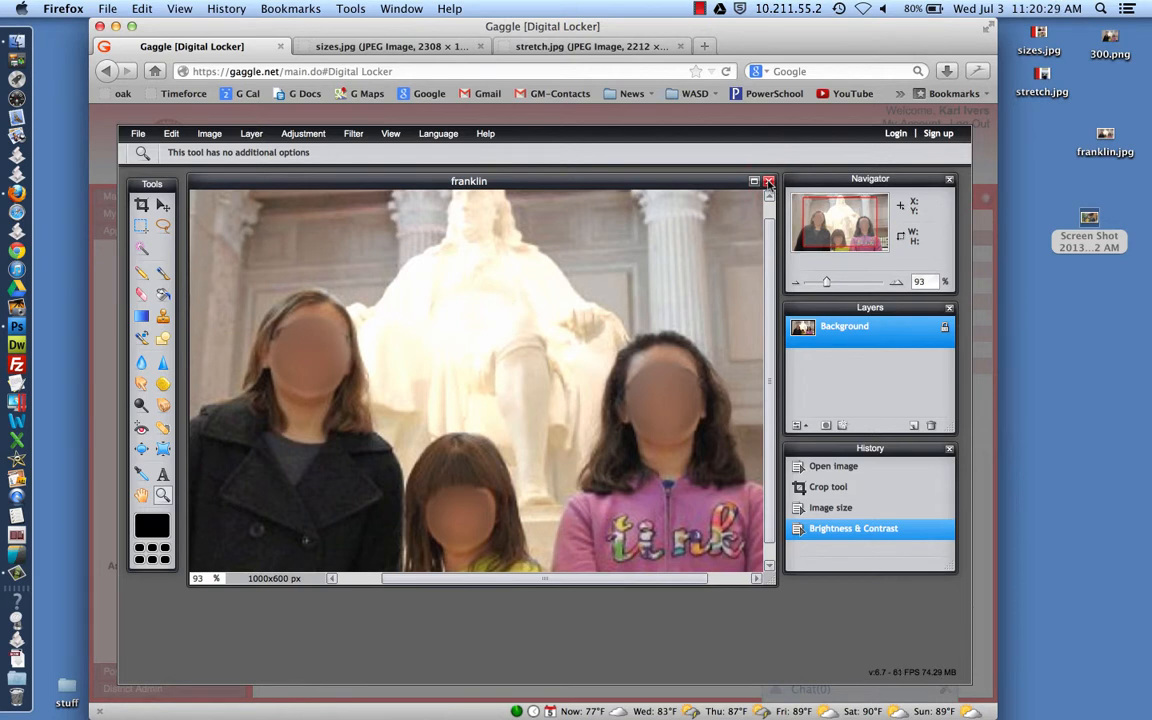
# Close the franklin image without saving, exit Pixlr Editor and log out of the digital locker
pyautogui.click(769, 182)
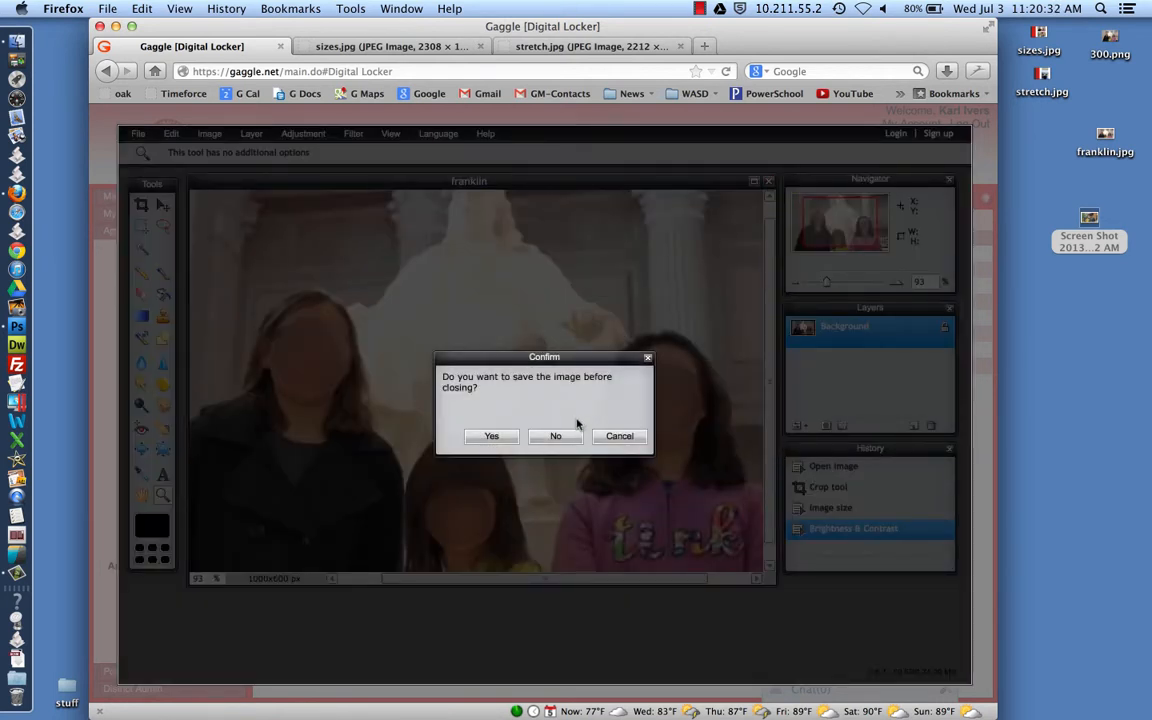
pyautogui.click(557, 440)
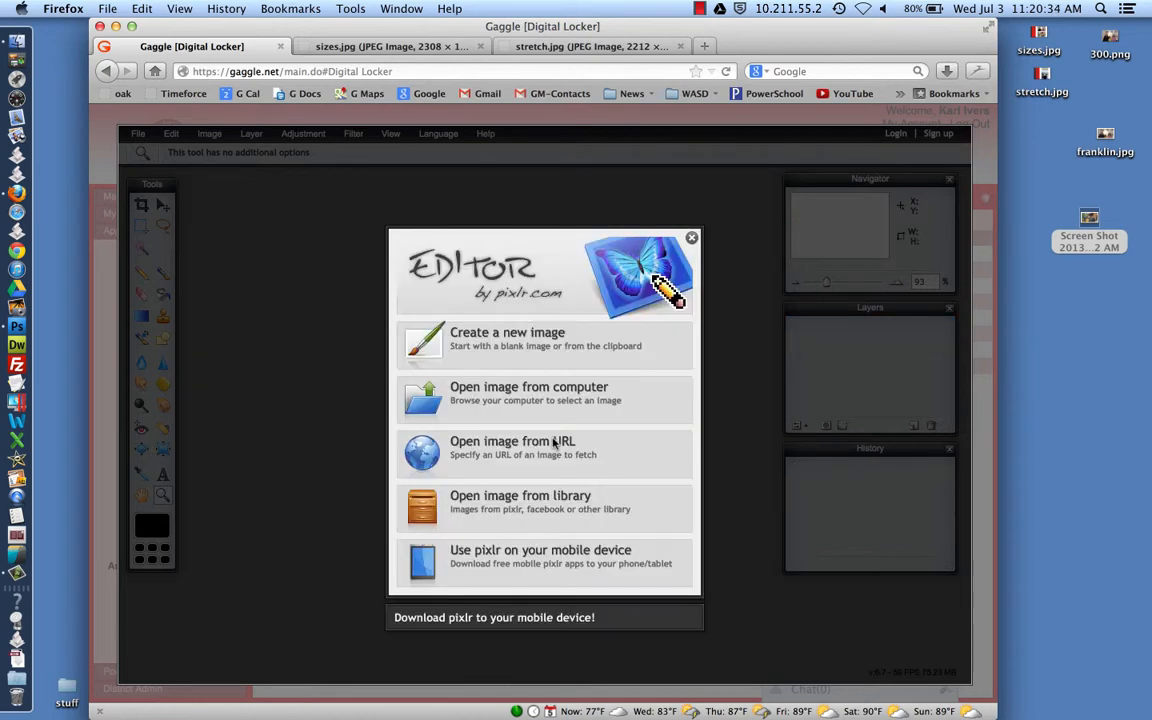
pyautogui.click(692, 238)
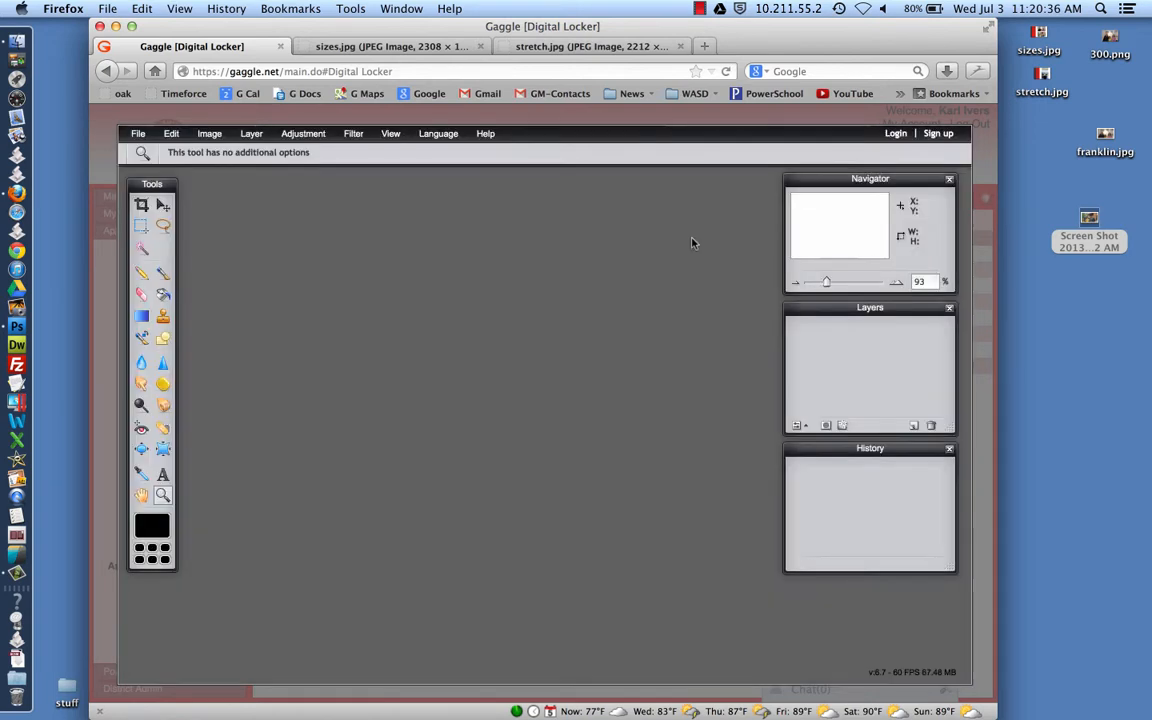
pyautogui.click(138, 134)
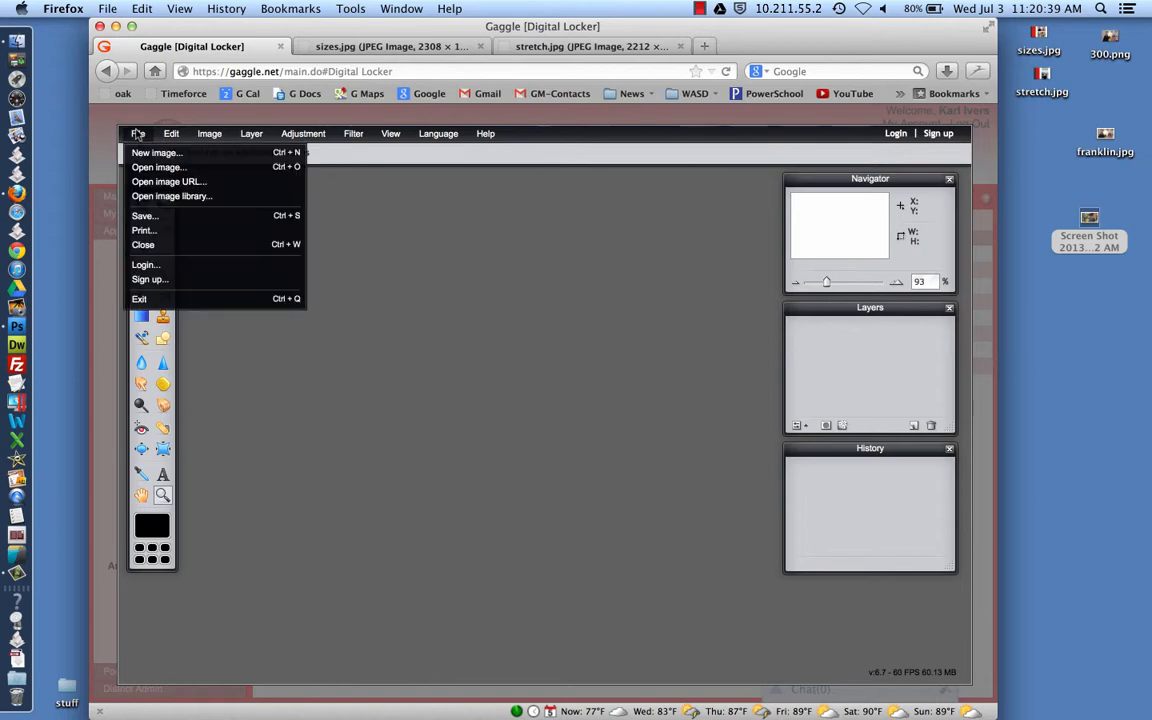
pyautogui.click(139, 298)
pyautogui.click(968, 125)
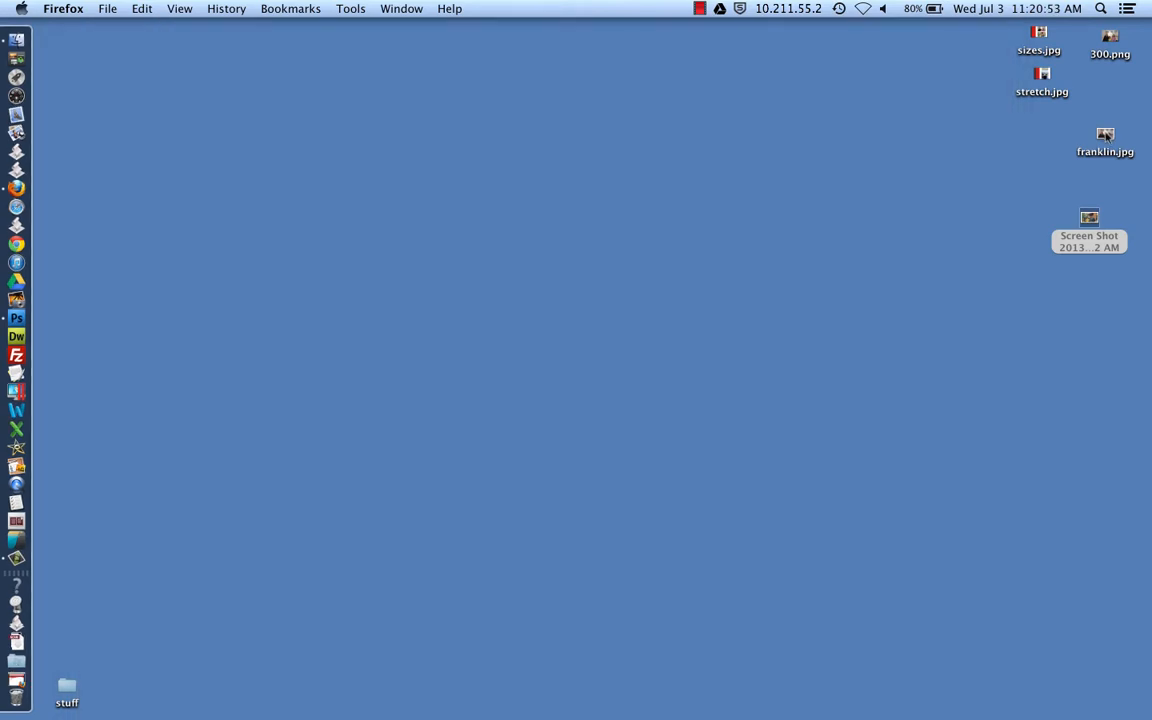
# Open franklin.jpg in Photoshop and verify its Image Size reads 1000 × 600 pixels at 72 ppi
pyautogui.moveTo(1107, 135); pyautogui.dragTo(20, 320)
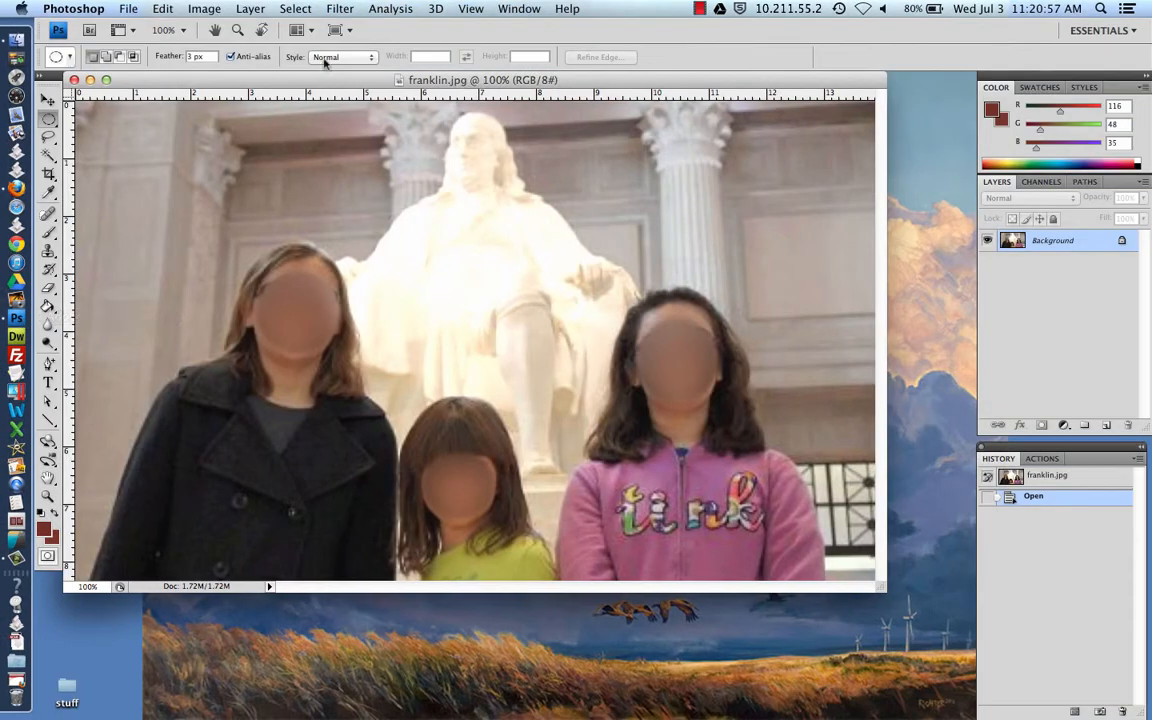
pyautogui.click(195, 10)
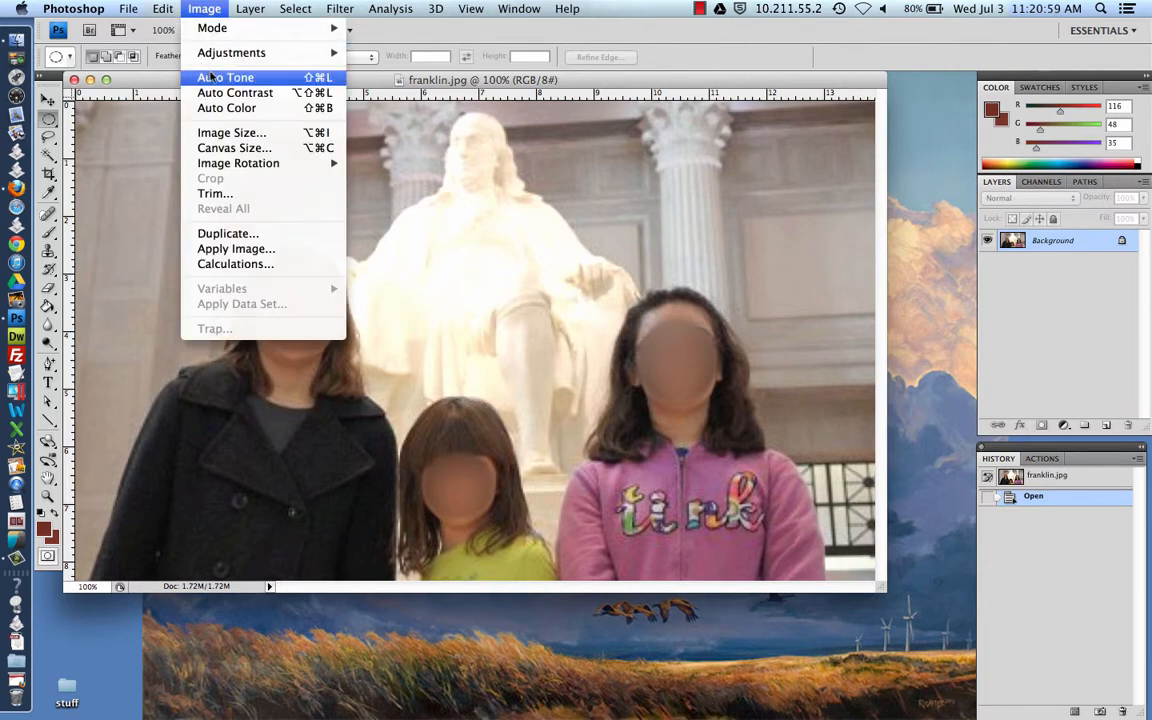
pyautogui.click(234, 134)
pyautogui.press('Tab')
pyautogui.press('Tab')
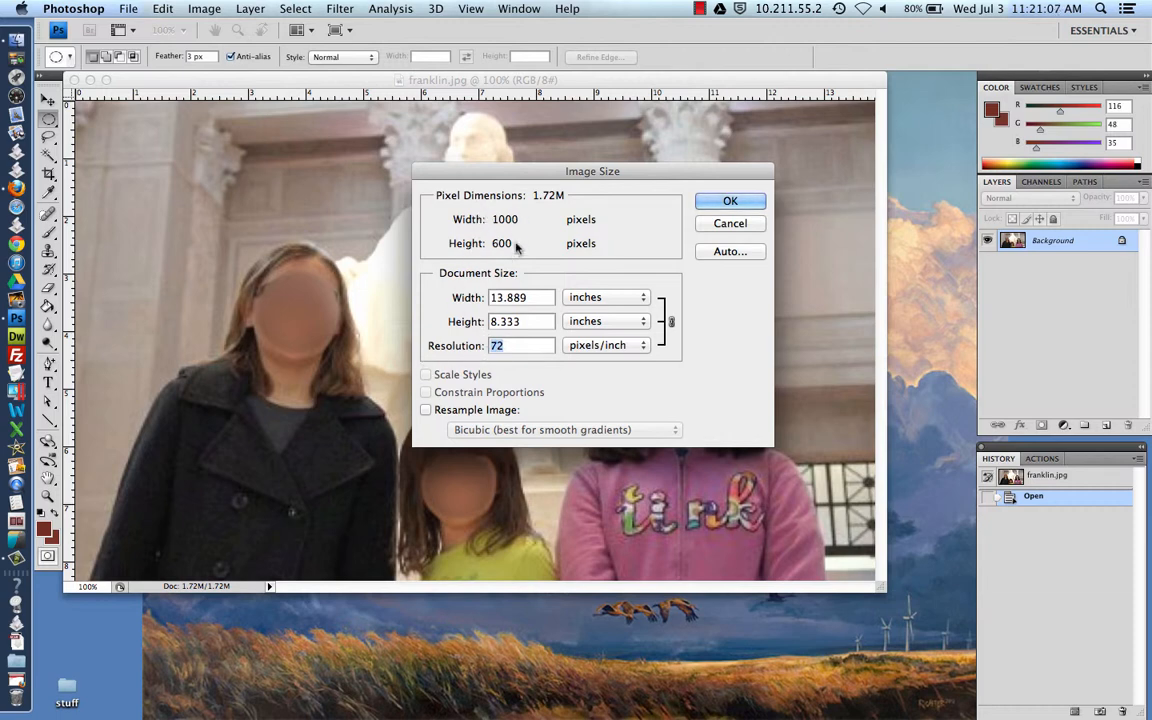
pyautogui.click(723, 227)
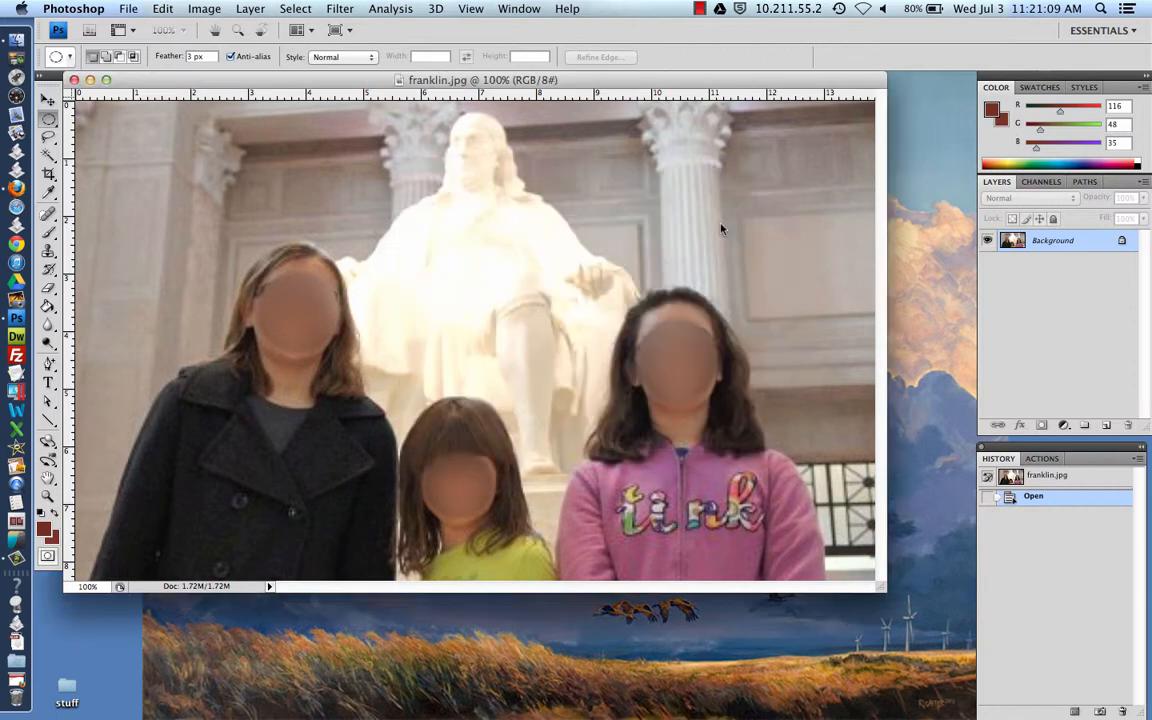